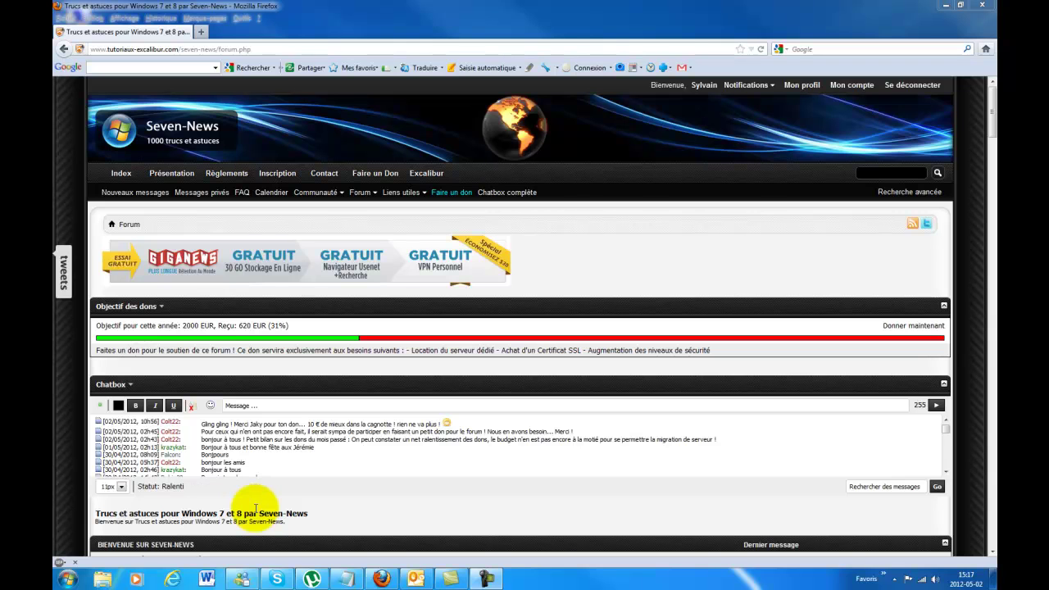
Open the Ordinateur window and bring up its folder and search options.
click(150, 96)
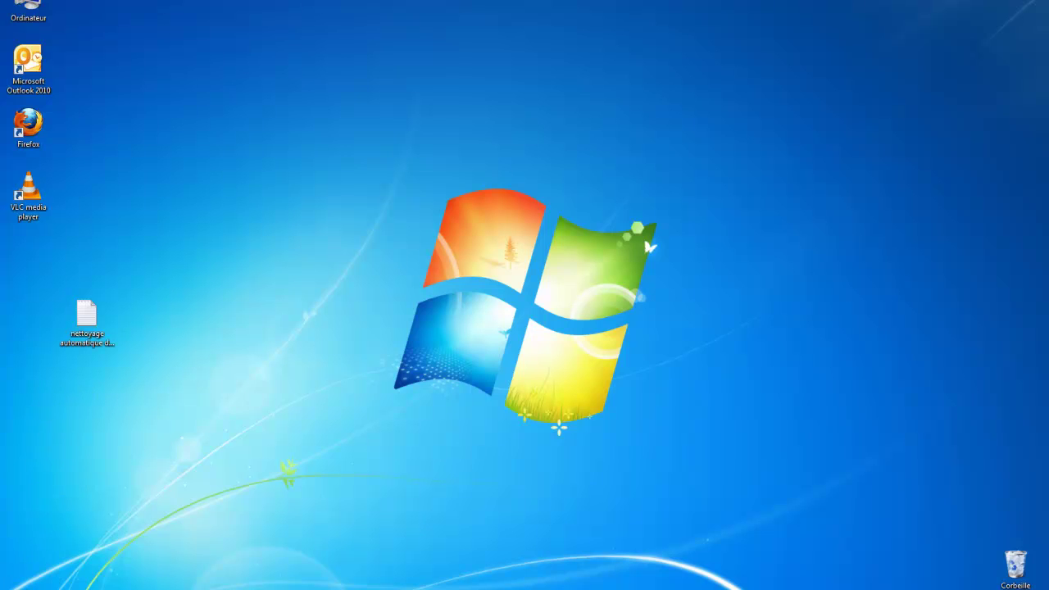
key(super)
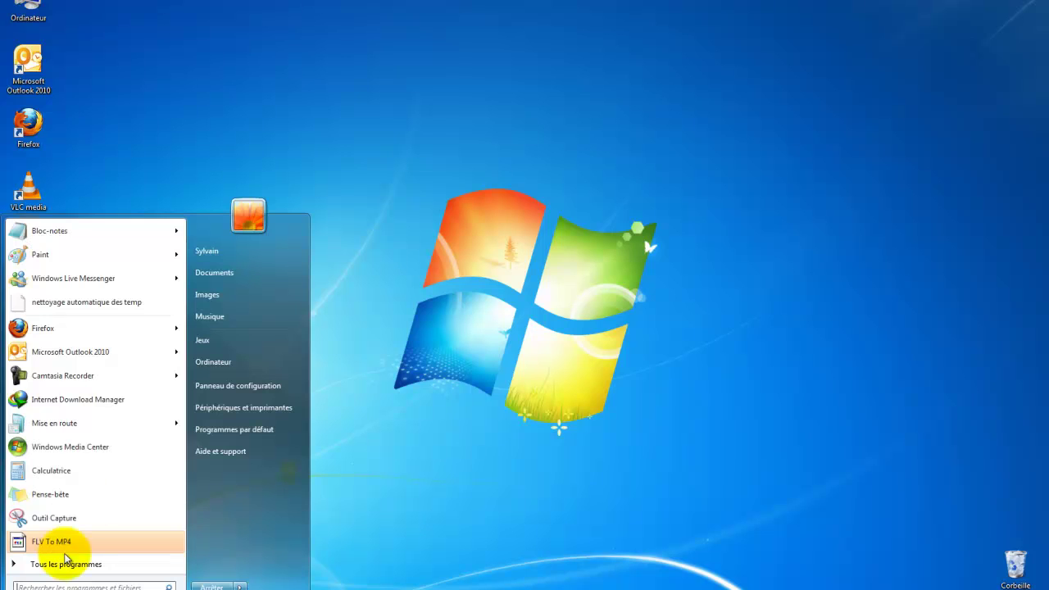
click(235, 363)
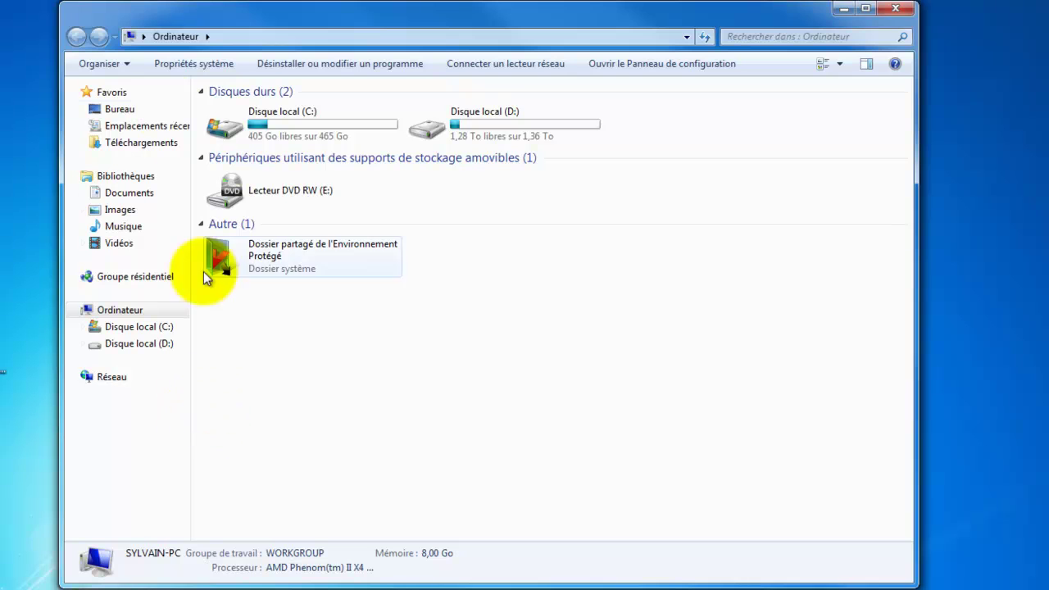
click(73, 70)
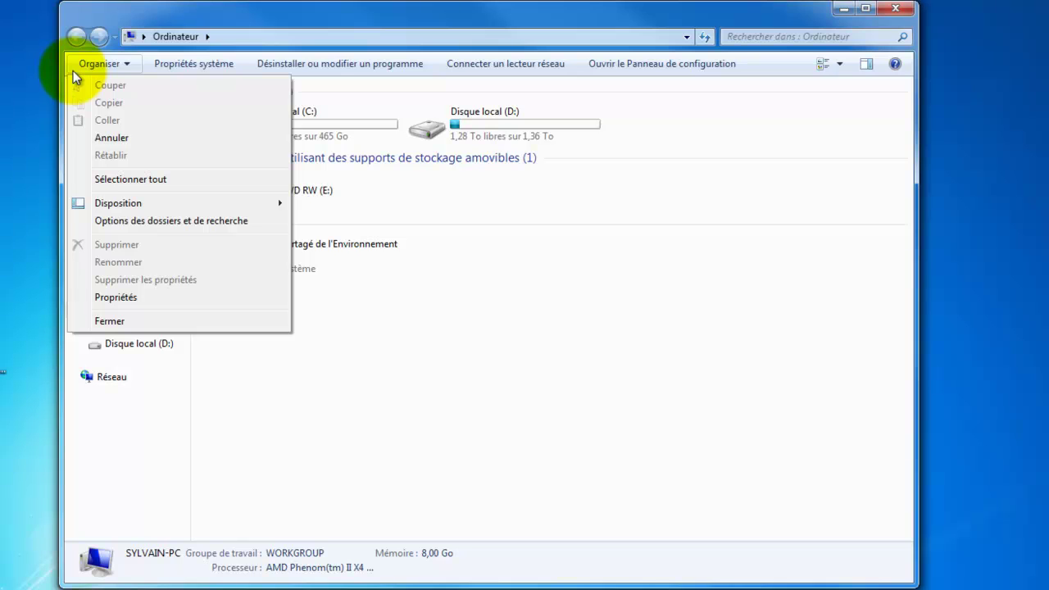
click(199, 223)
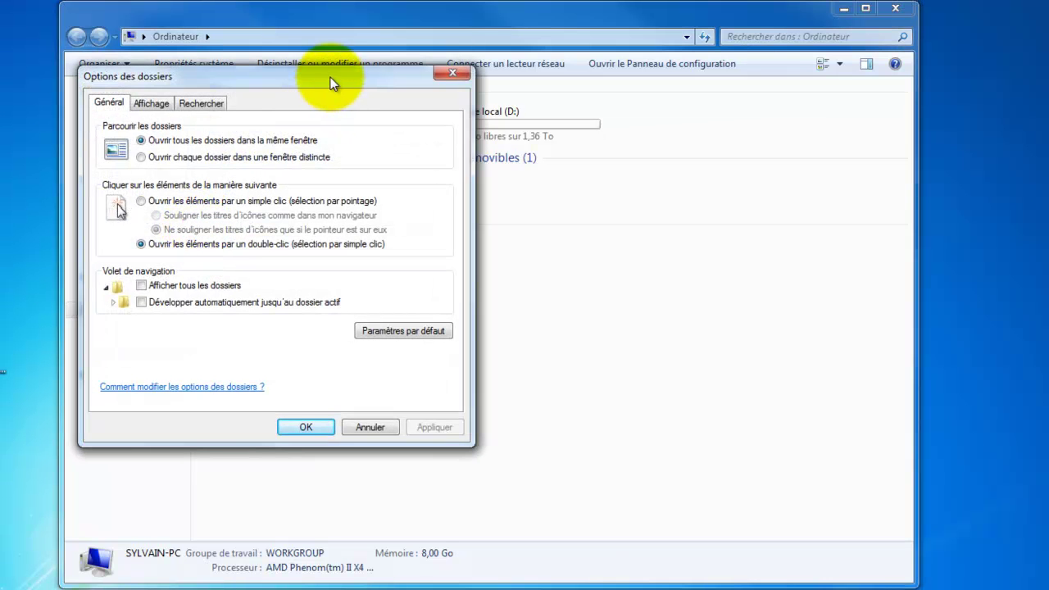
In the advanced display settings of the folder options, choose to show hidden files, folders and drives.
drag(331, 77, 573, 154)
click(397, 182)
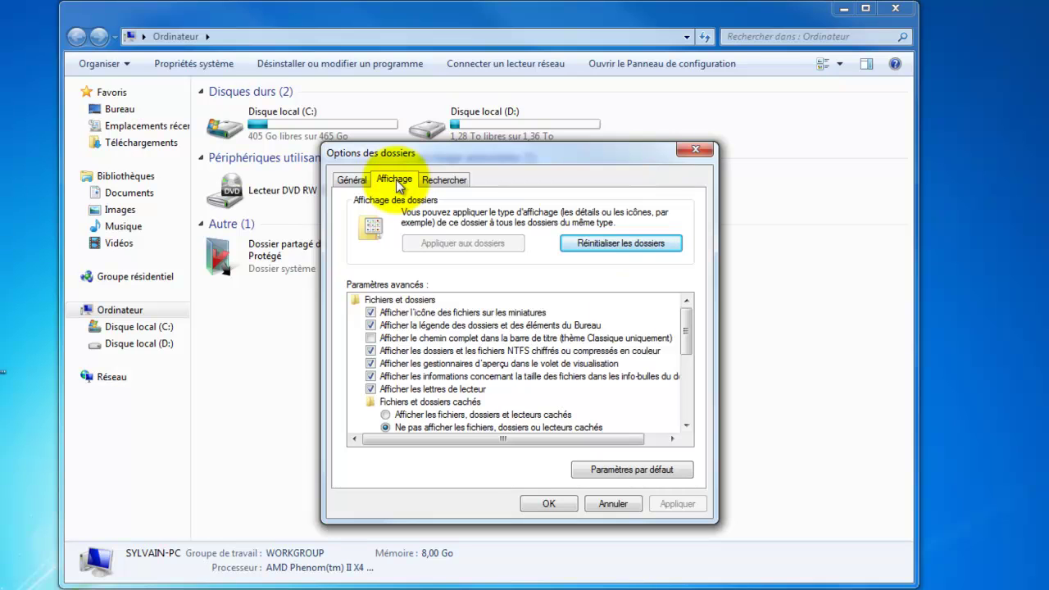
drag(688, 330, 686, 354)
click(426, 324)
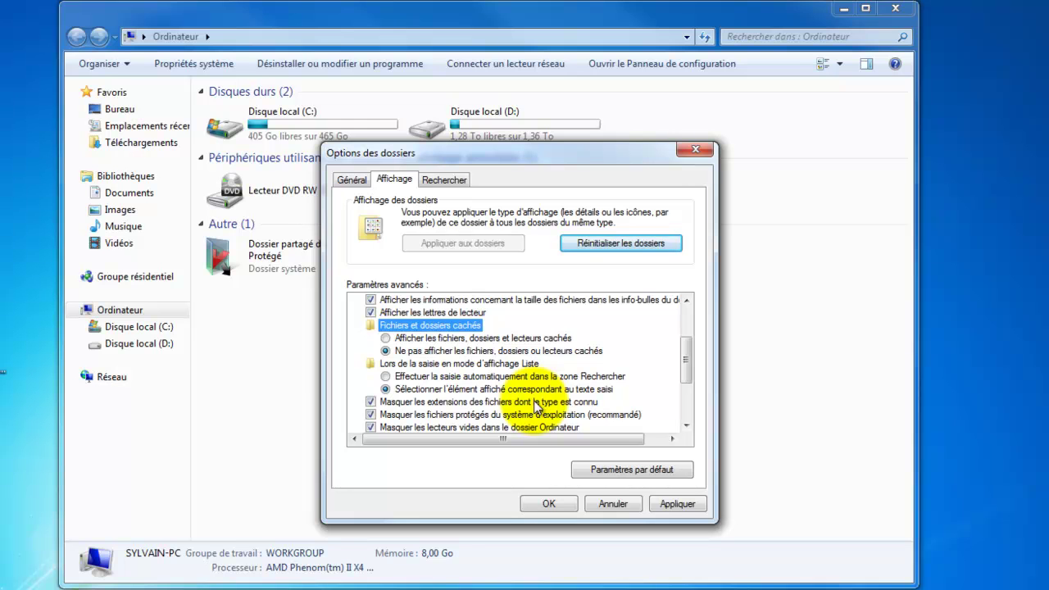
click(386, 339)
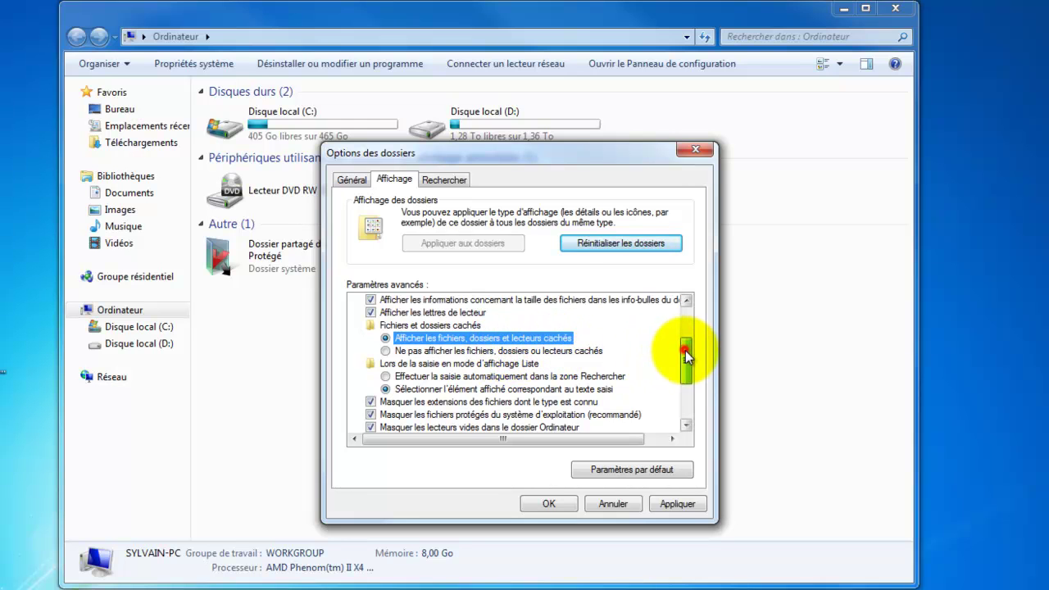
Turn off hiding of extensions for known file types, apply the folder options, and minimize the Ordinateur window.
drag(687, 358, 687, 369)
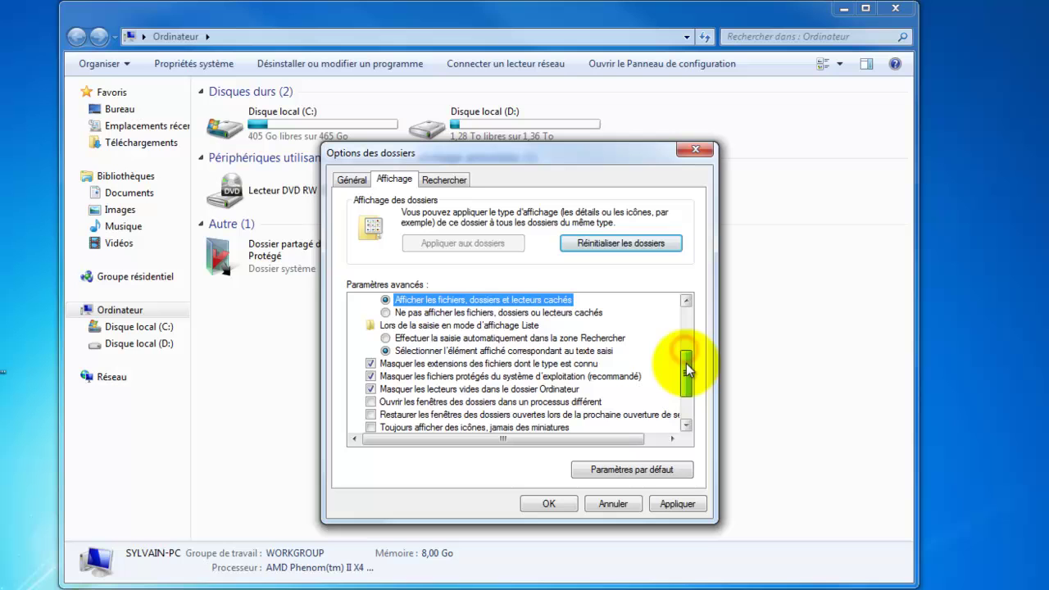
click(372, 364)
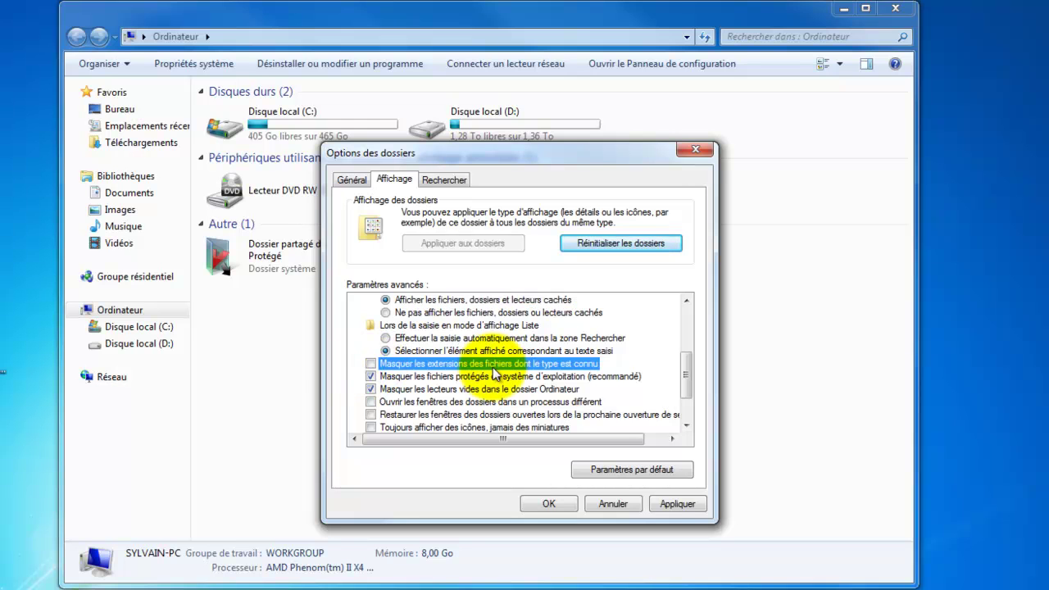
click(672, 511)
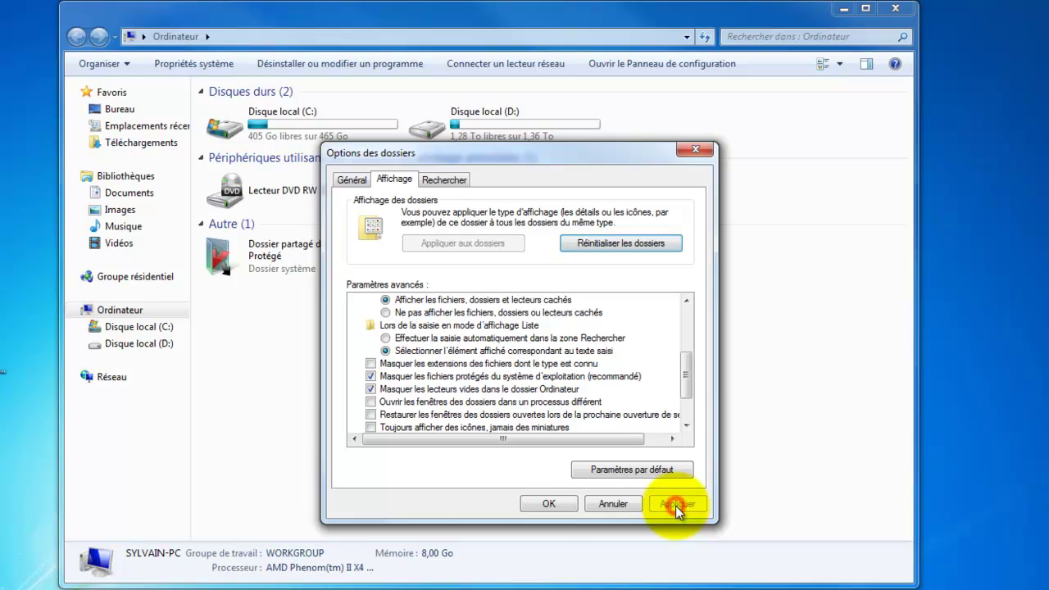
click(540, 506)
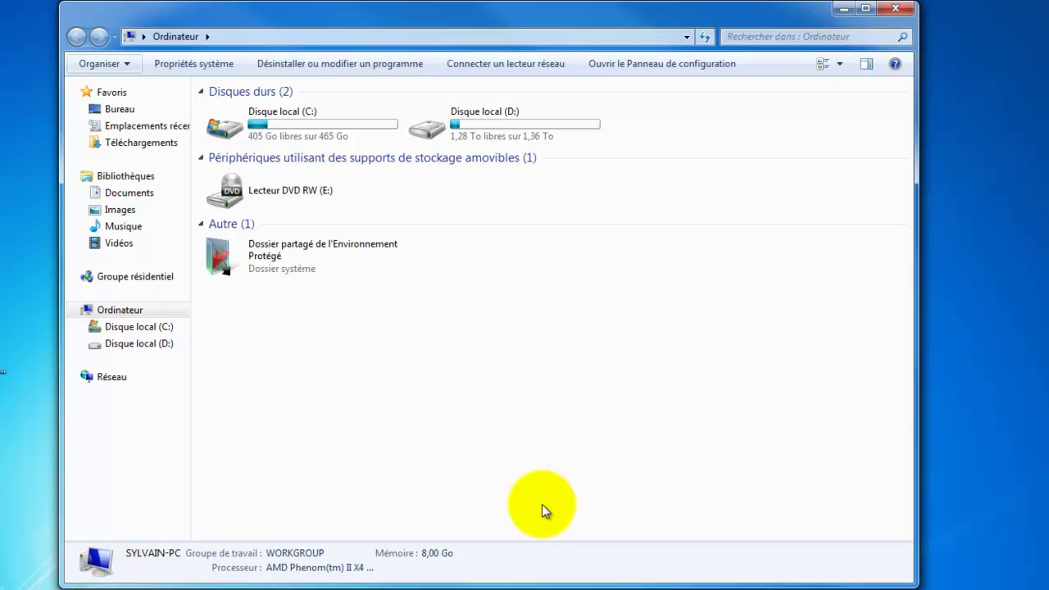
click(846, 10)
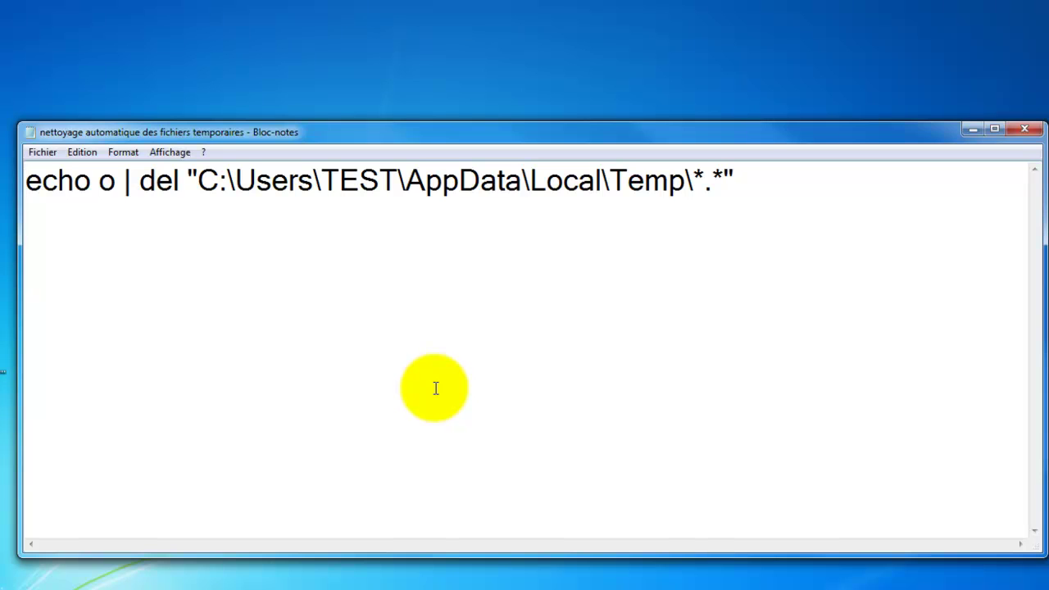
Examine the temp-cleaning command in the Bloc-notes file, especially the folder path ending in Temp.
drag(740, 174, 11, 181)
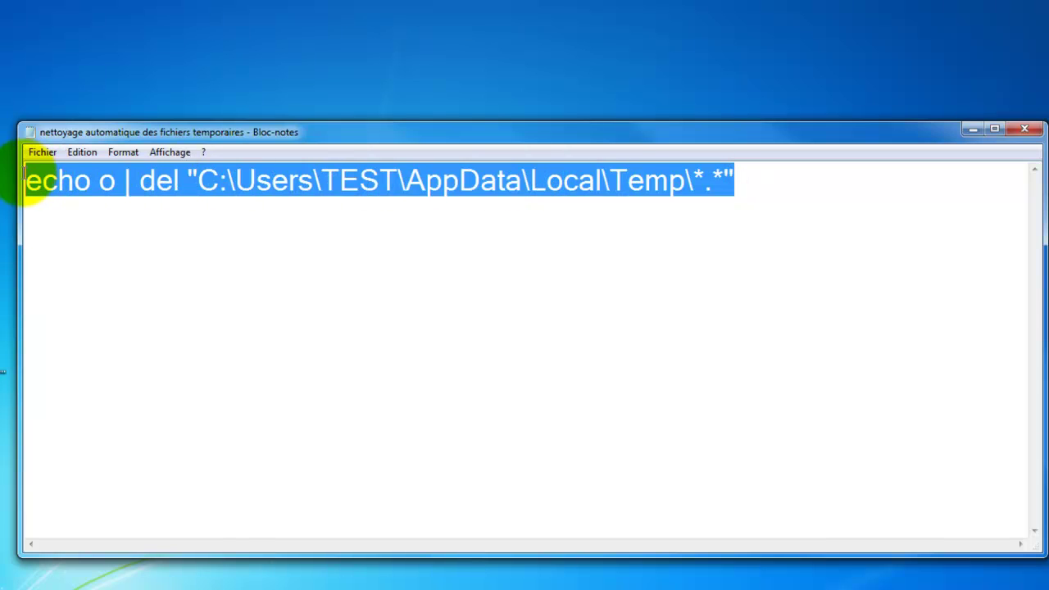
click(191, 237)
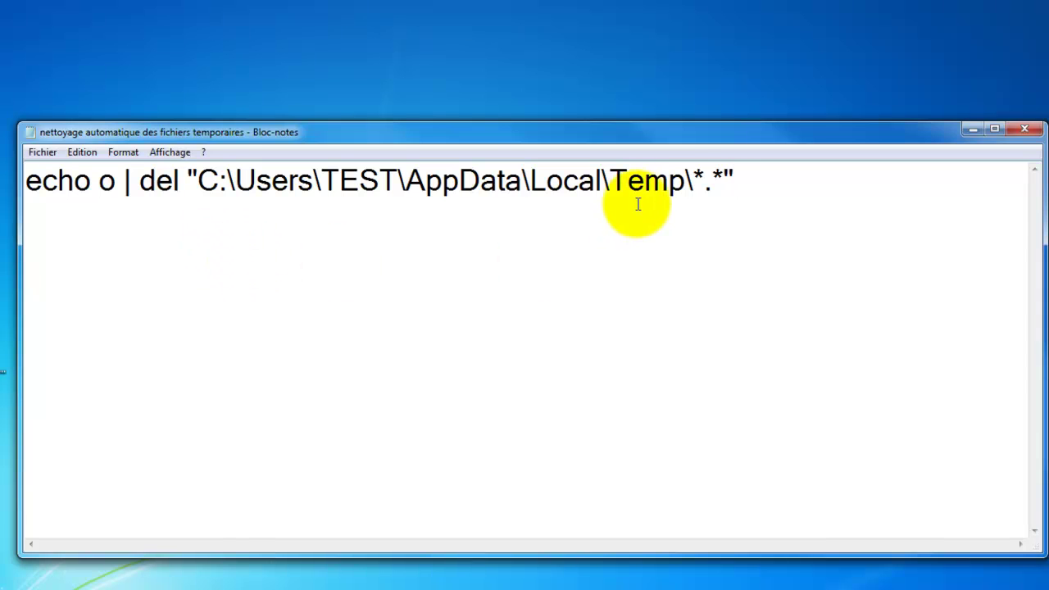
drag(685, 182, 200, 182)
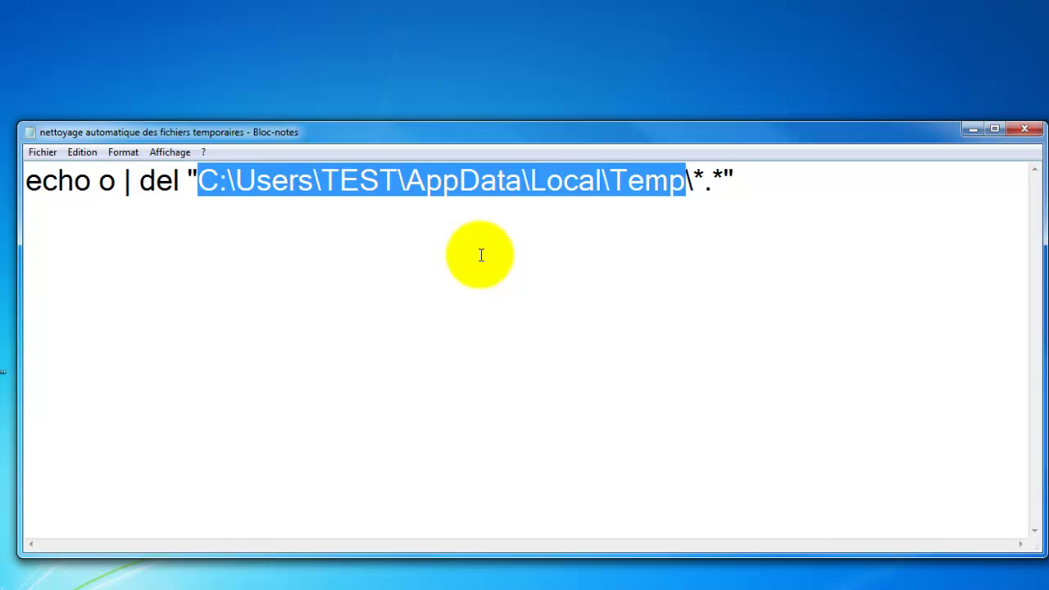
click(672, 185)
drag(685, 180, 611, 181)
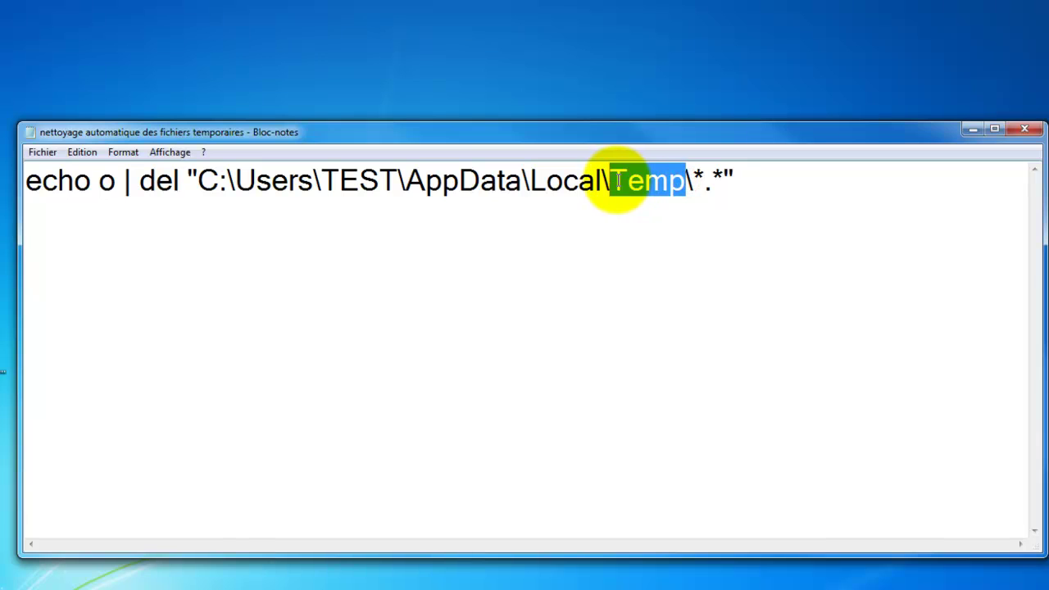
click(658, 285)
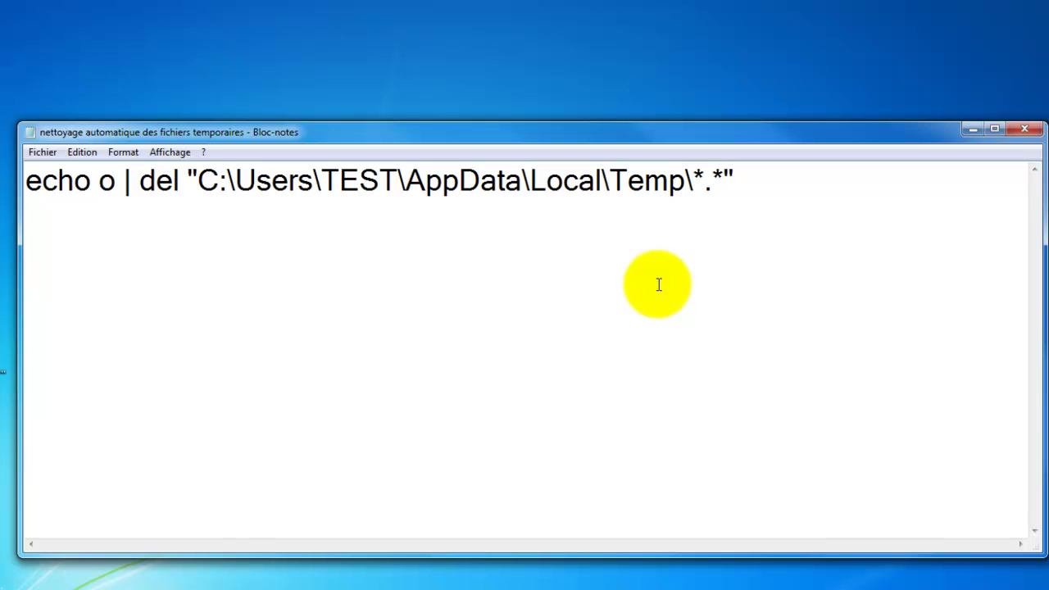
drag(685, 182, 607, 182)
click(399, 328)
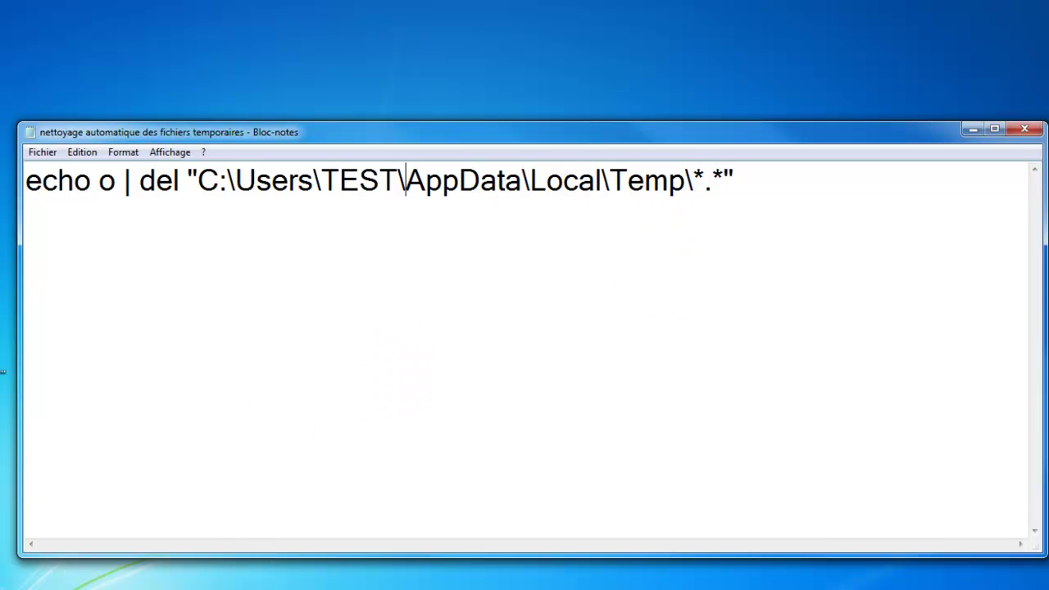
Open the Ordinateur window and arrange it with the Bloc-notes window so the command line stays readable.
key(super)
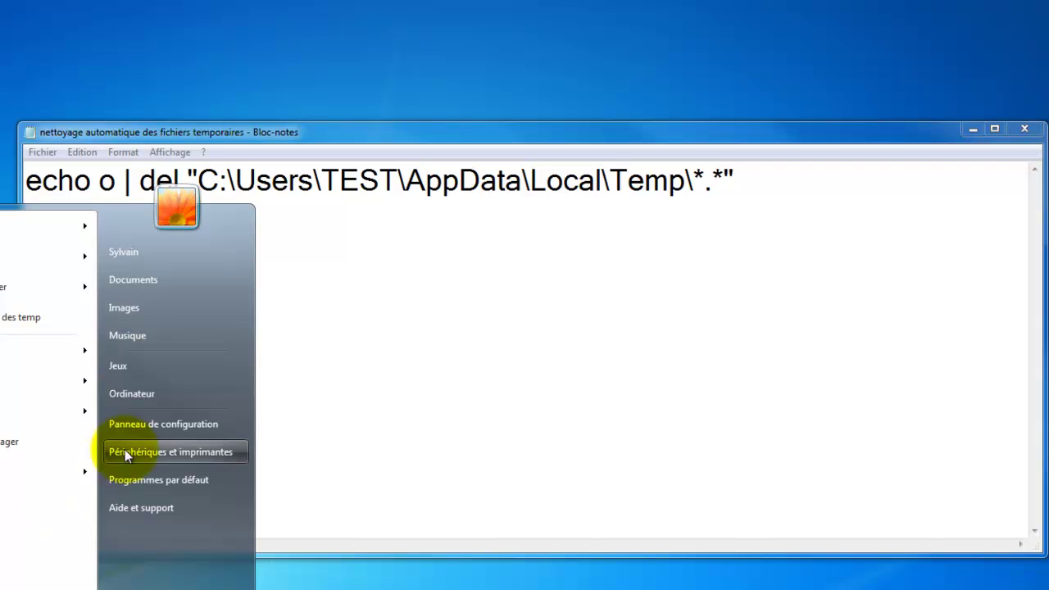
click(175, 400)
drag(520, 63, 536, 164)
click(823, 153)
drag(853, 146, 846, 65)
click(770, 370)
click(710, 451)
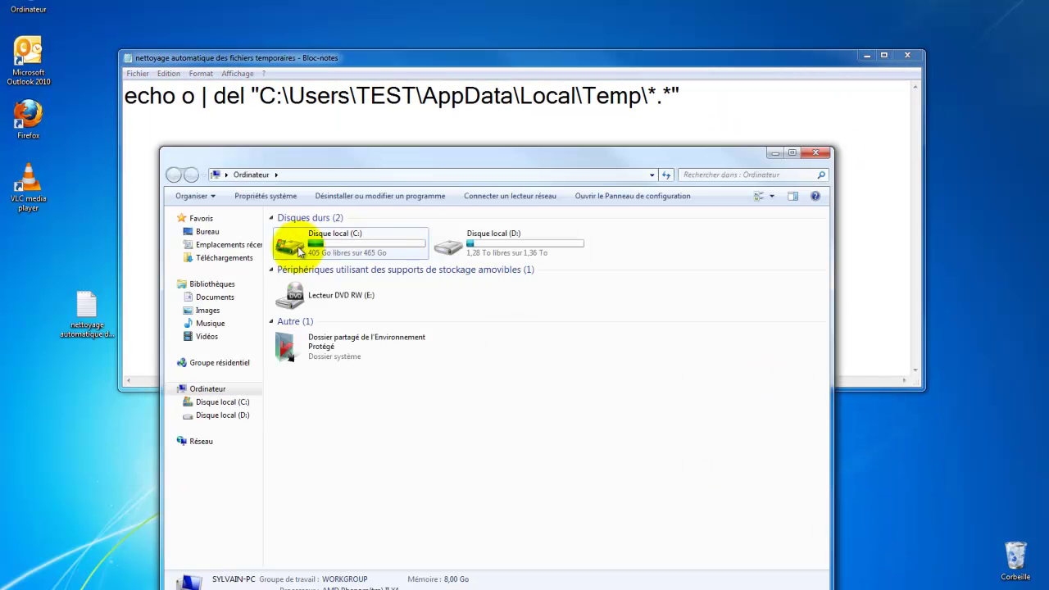
Follow the C: and Users parts of the command's path by opening Disque local (C:) and its Utilisateurs folder.
click(265, 96)
drag(259, 96, 278, 96)
click(357, 417)
double_click(297, 245)
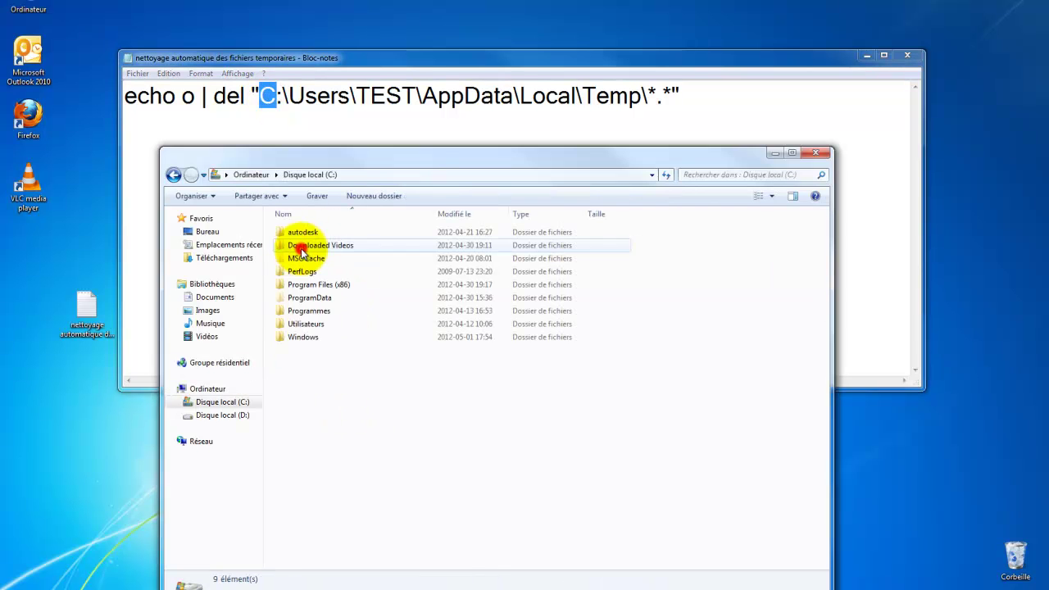
click(352, 96)
double_click(341, 95)
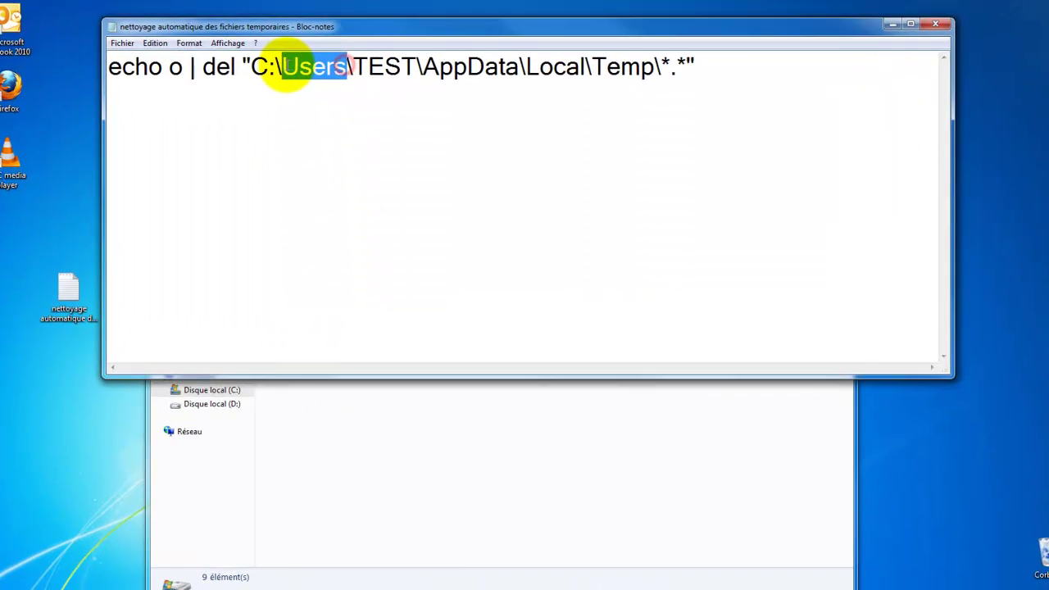
click(418, 421)
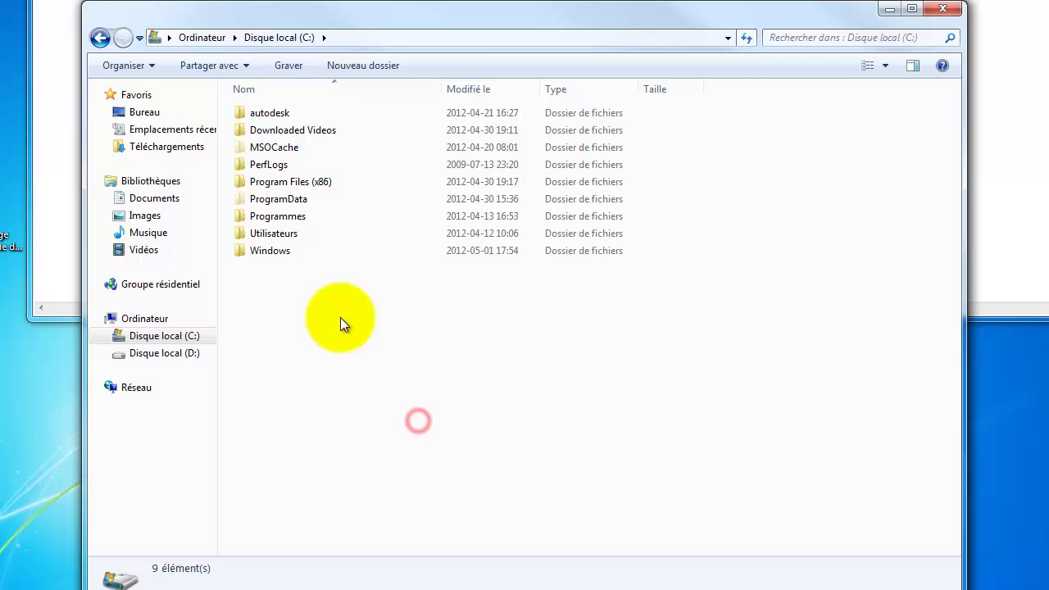
double_click(295, 233)
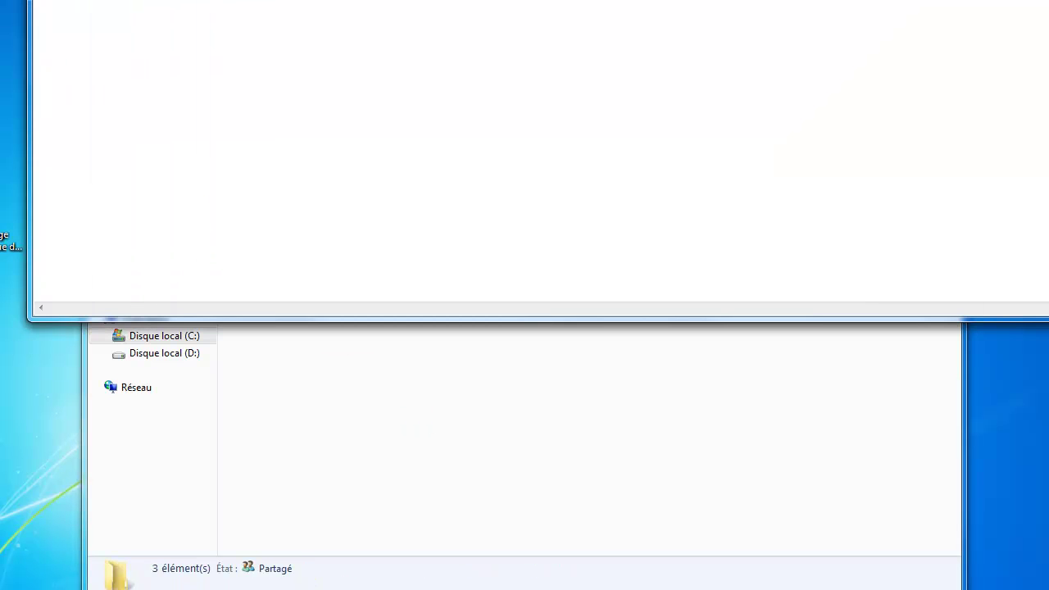
Open the personal user profile folder that corresponds to TEST in the command, and open AppData inside it.
click(482, 401)
click(274, 152)
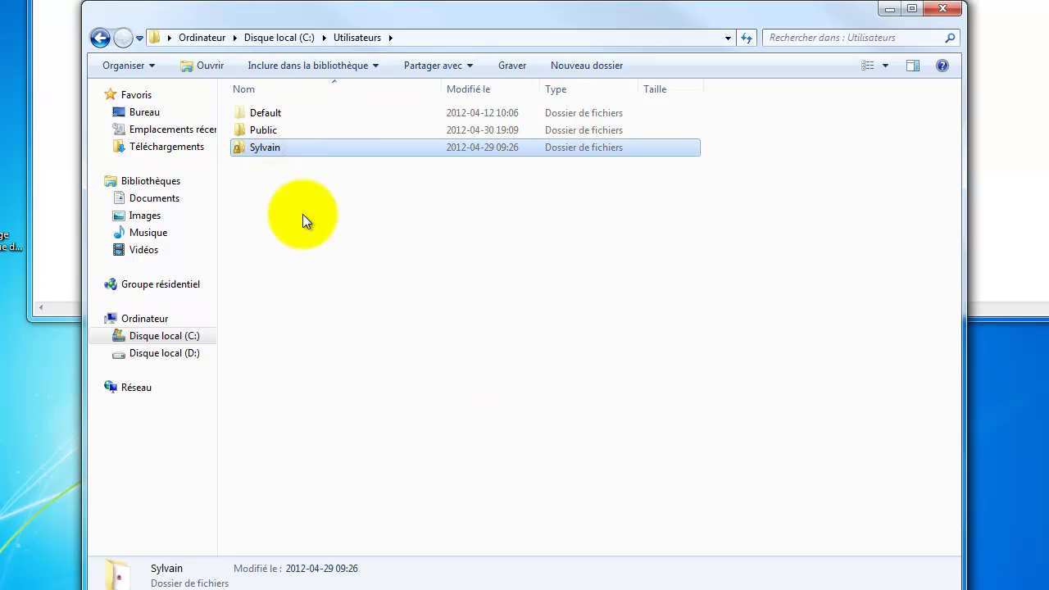
double_click(274, 148)
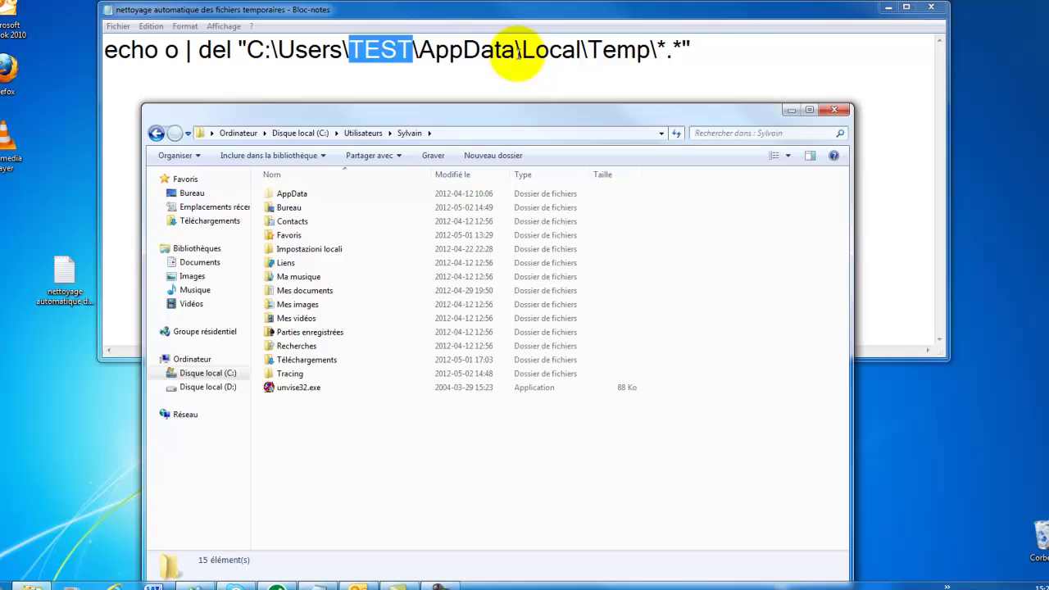
drag(517, 51, 420, 51)
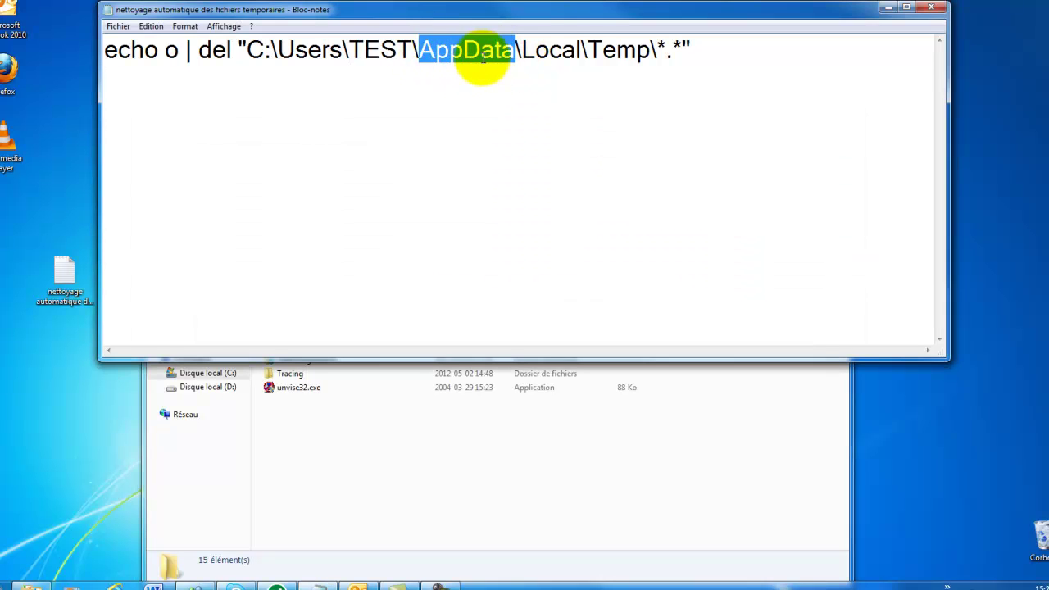
click(423, 426)
click(313, 192)
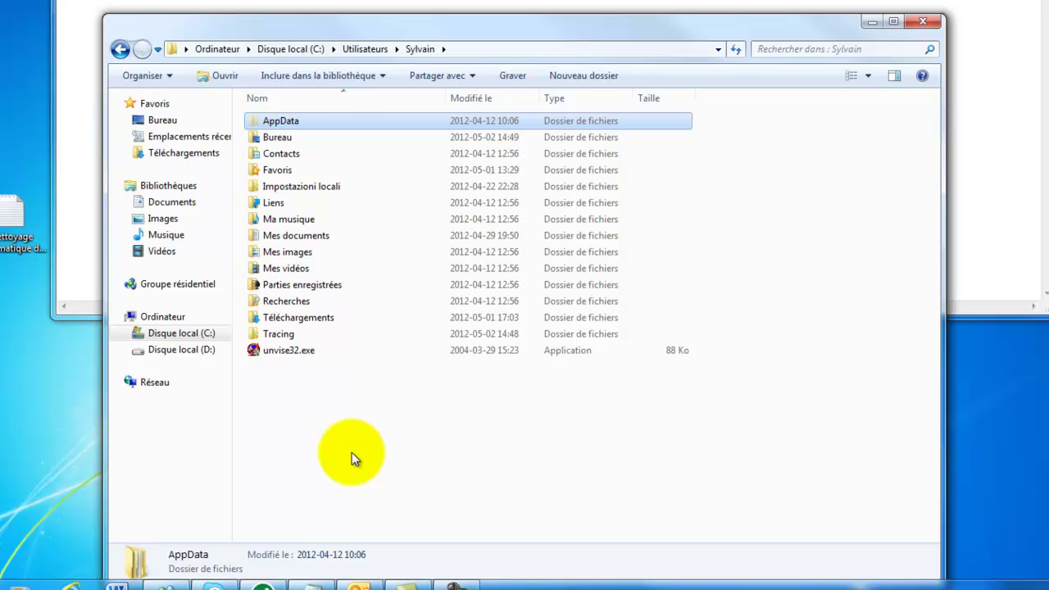
double_click(300, 122)
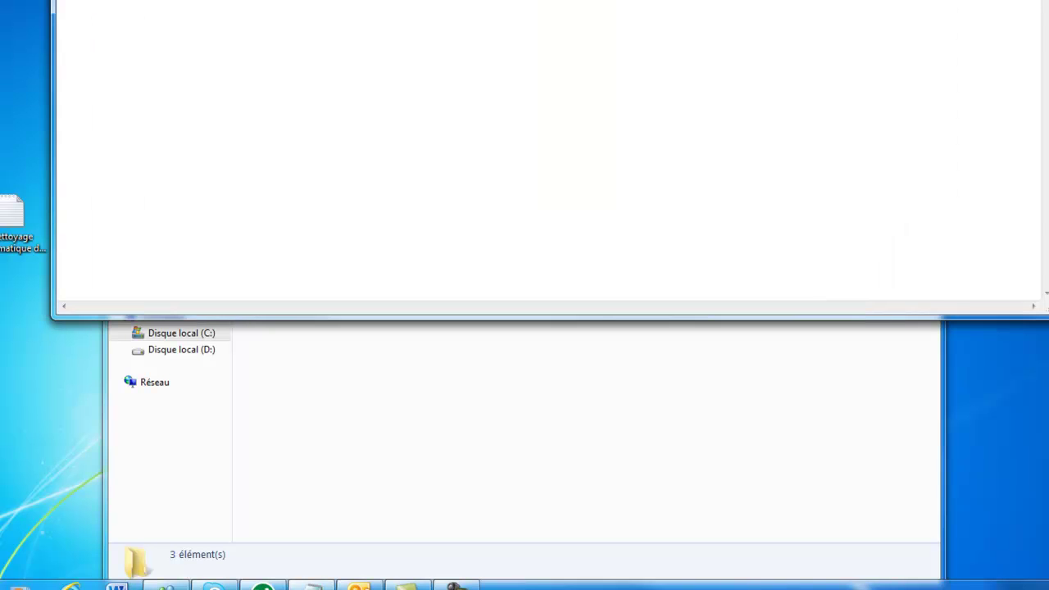
Open the Local folder and its Temp subfolder, and select the Temp folder's full path.
click(555, 427)
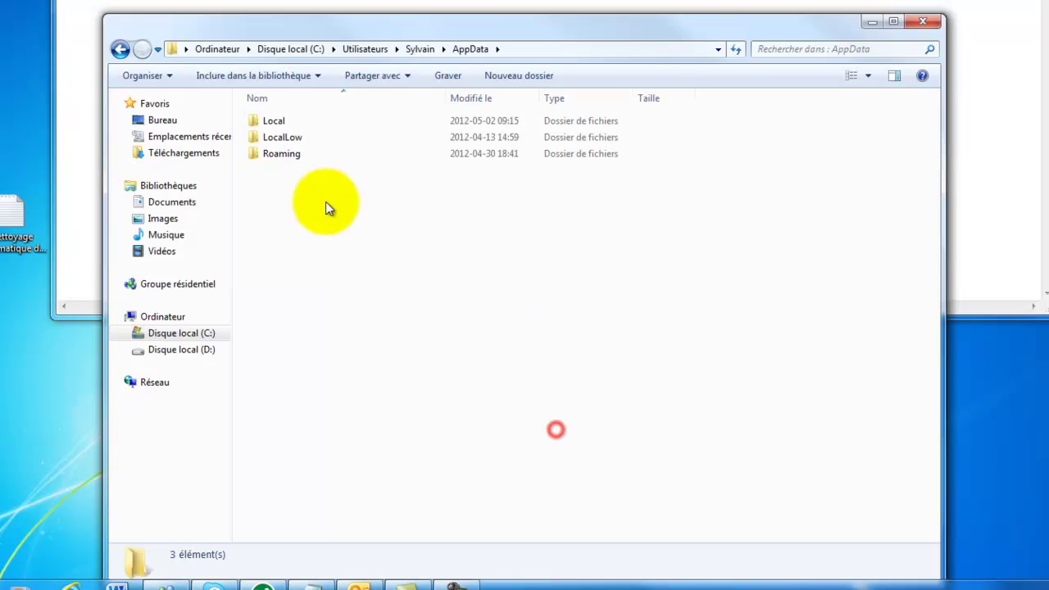
double_click(285, 122)
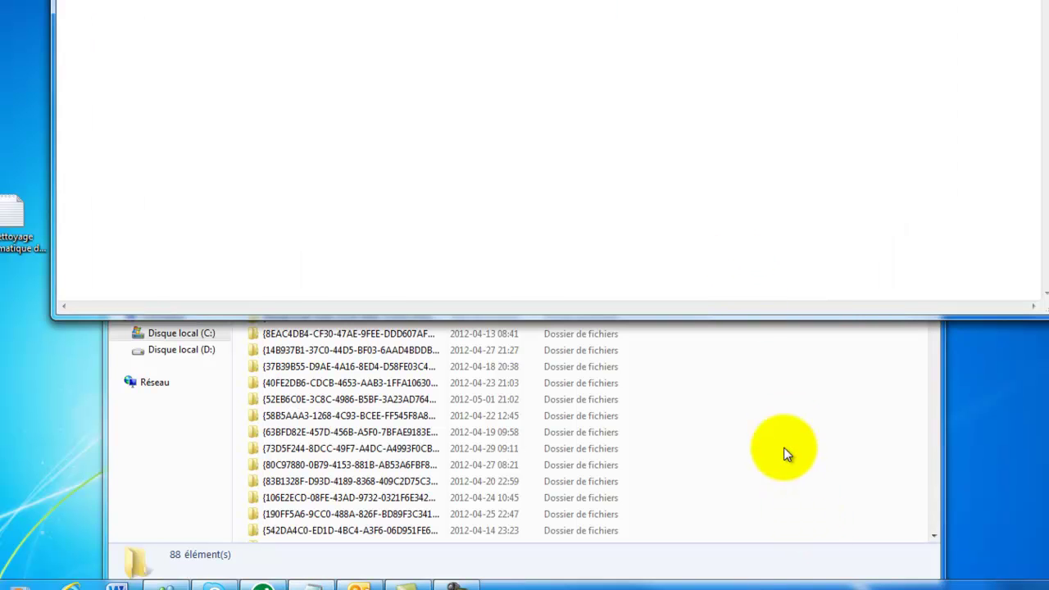
click(781, 426)
scroll(781, 432, down, 8)
scroll(781, 432, down, 12)
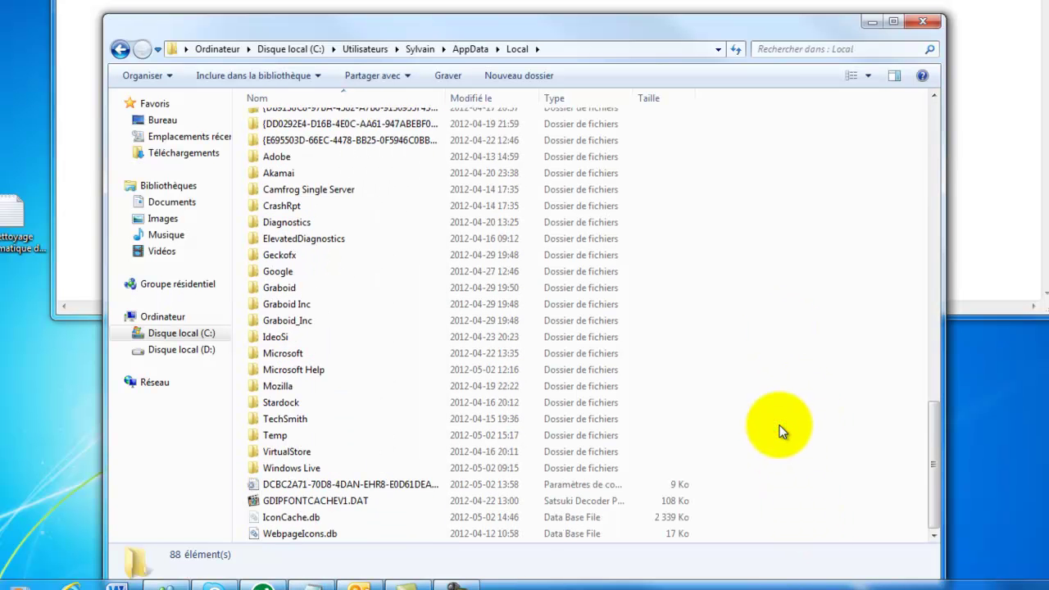
double_click(296, 435)
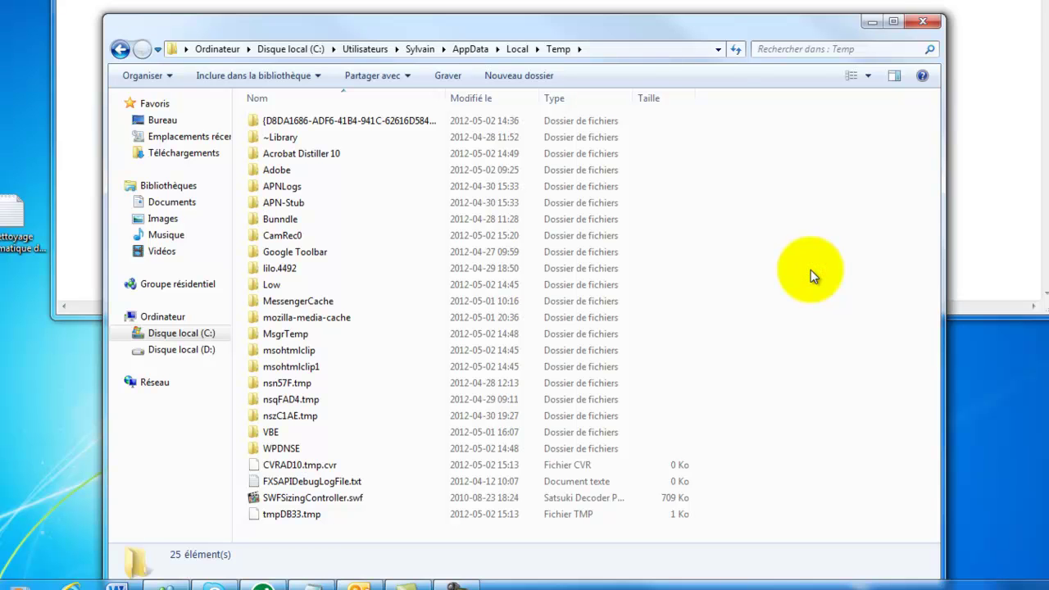
click(624, 50)
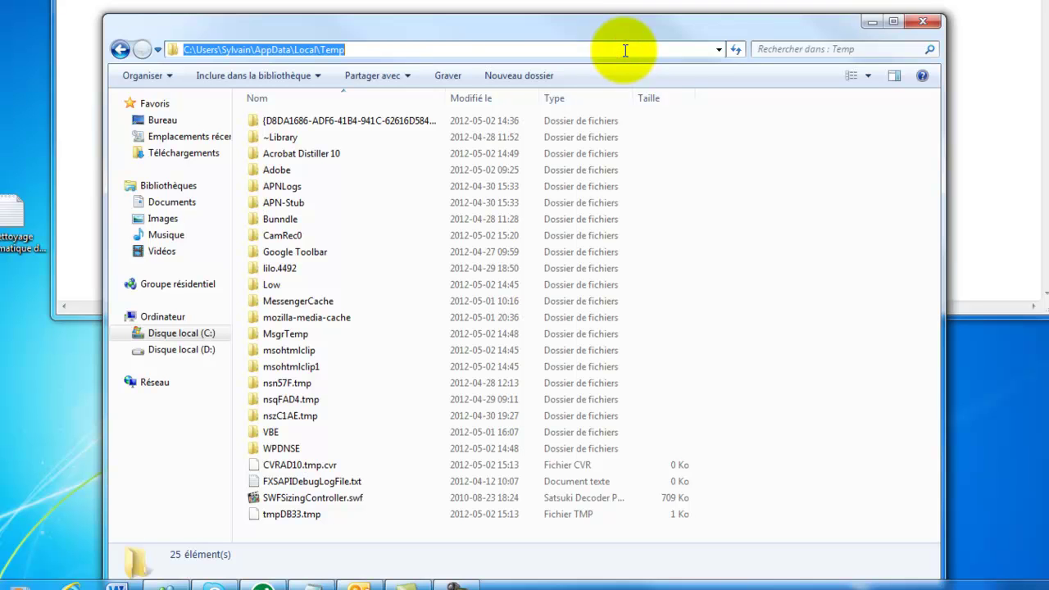
Replace the path from C: through Temp in the Bloc-notes command with the real Temp folder path copied from the explorer window.
drag(354, 49, 176, 50)
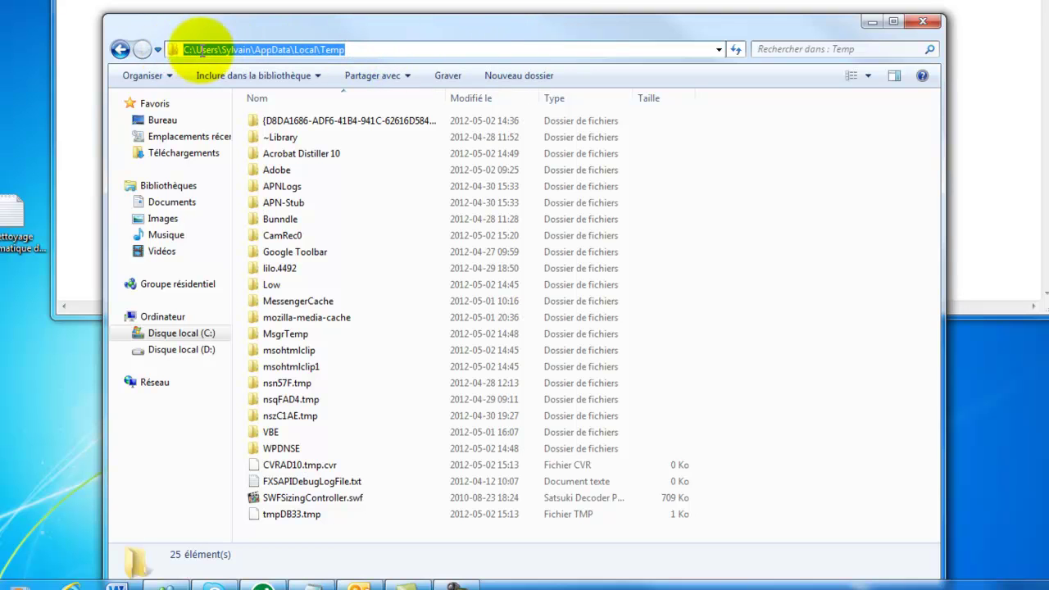
drag(360, 49, 175, 50)
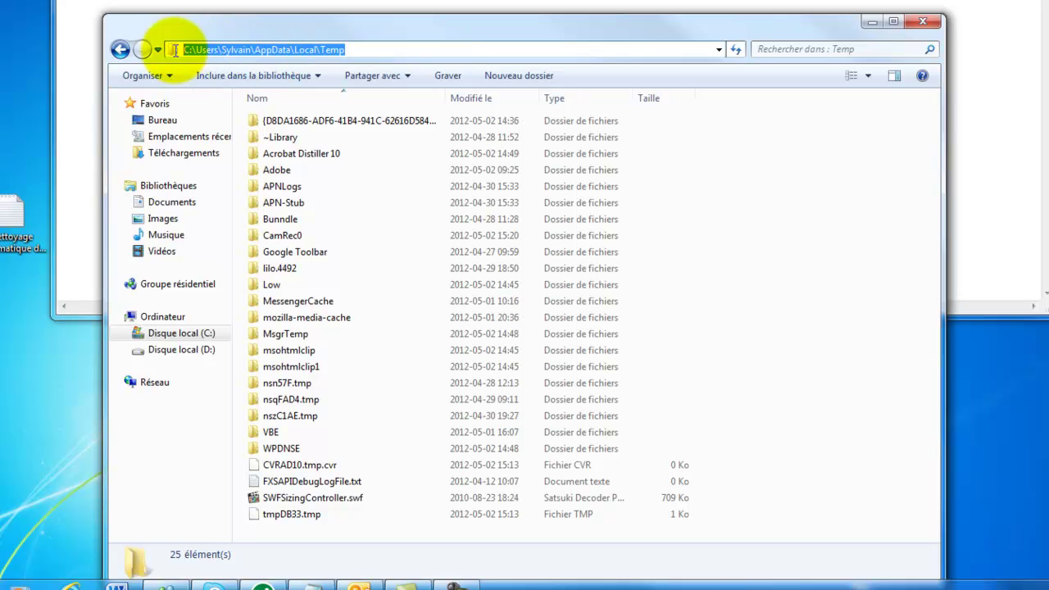
right_click(227, 47)
click(281, 286)
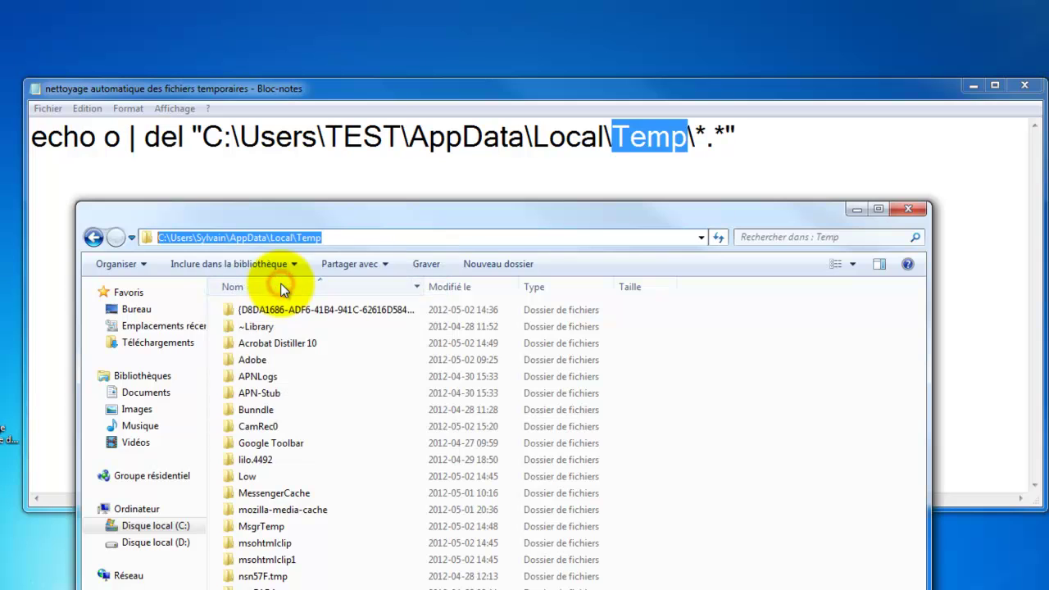
click(646, 184)
drag(687, 136, 204, 138)
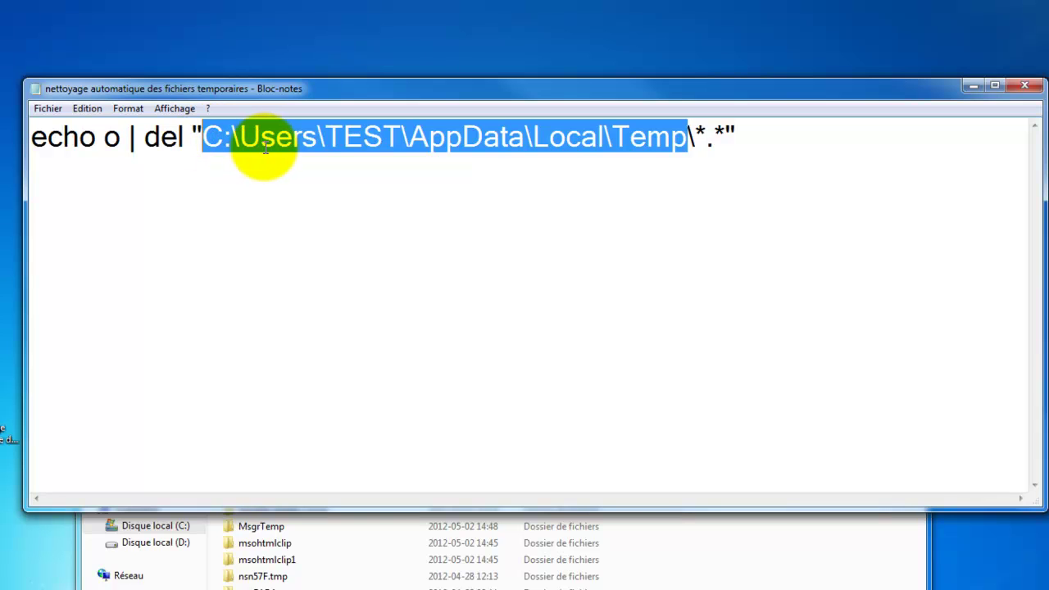
key(ctrl+v)
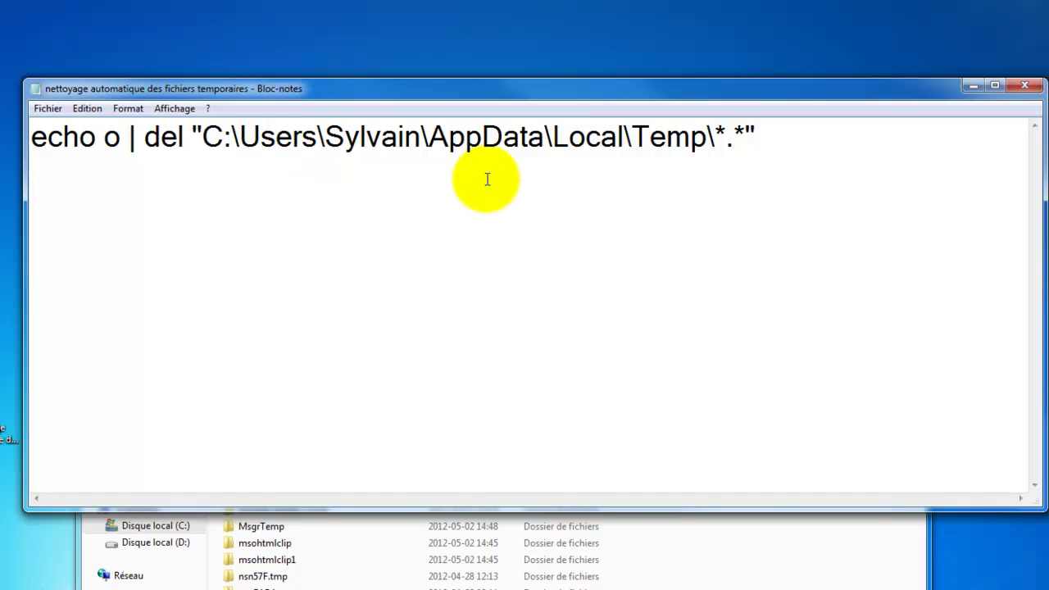
Save the script to Bureau under the name nettoyage automatique des fichiers temporaires.bat, replacing the txt extension.
click(51, 109)
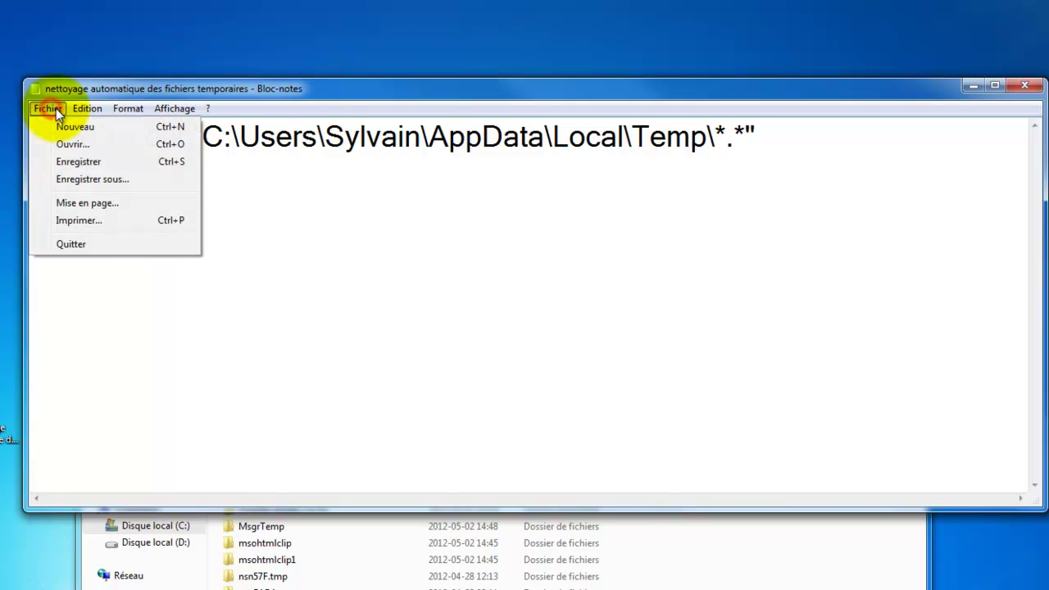
click(102, 178)
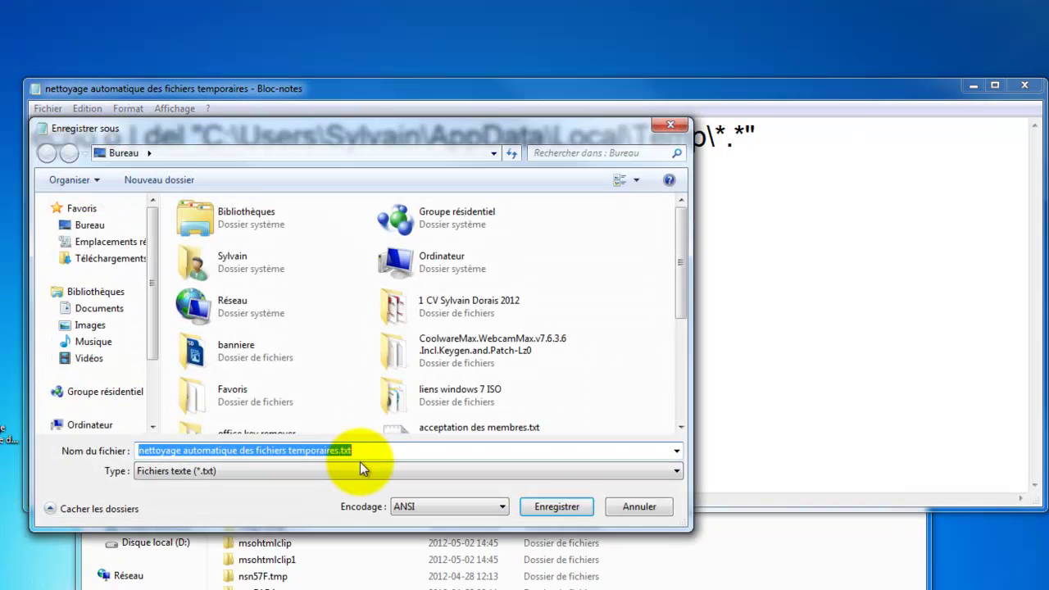
click(363, 450)
drag(363, 450, 141, 451)
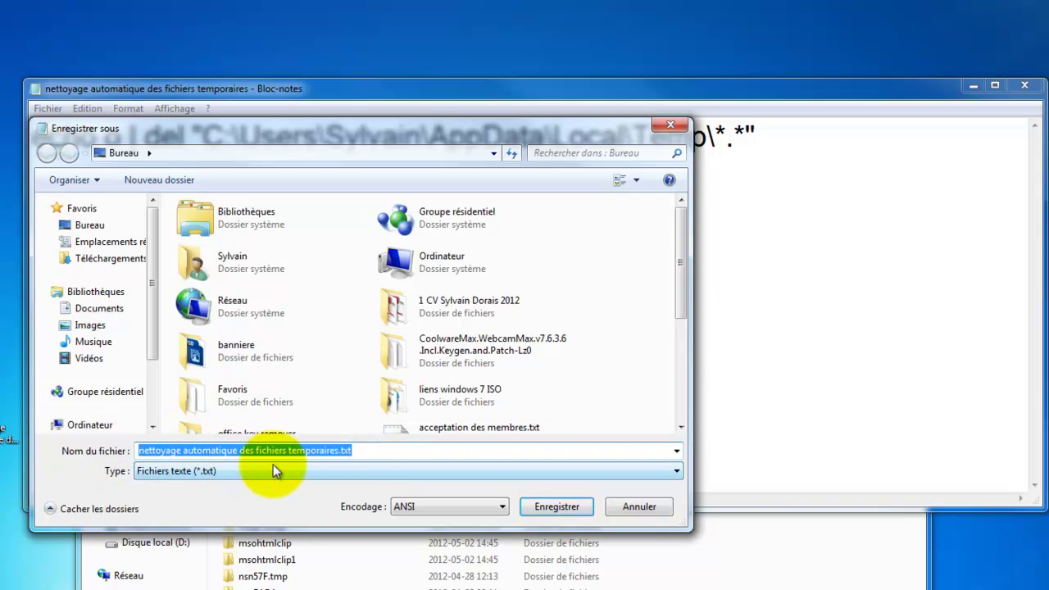
click(362, 450)
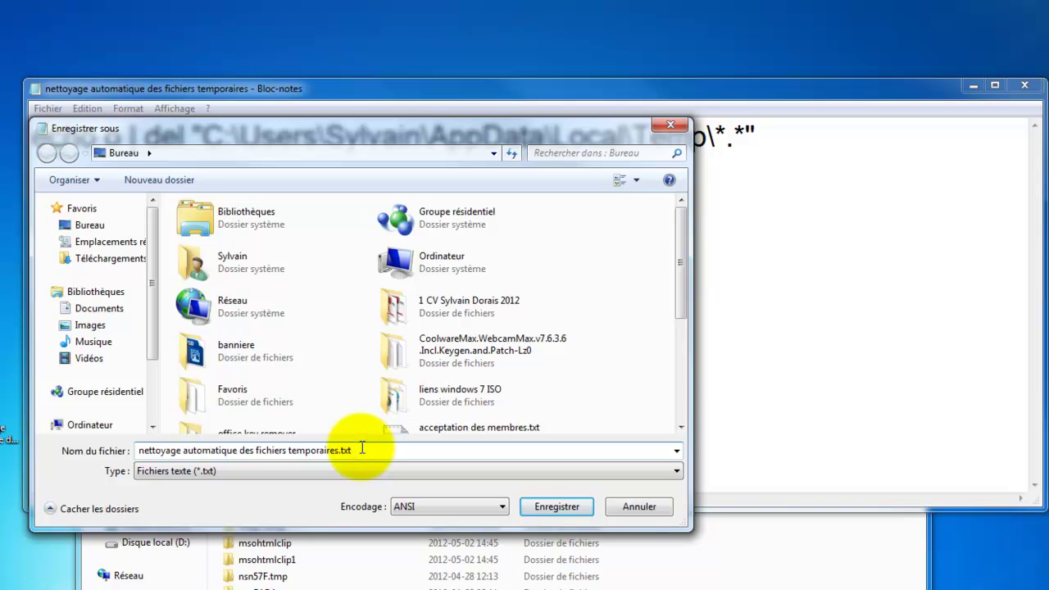
key(BackSpace)
key(BackSpace)
key(BackSpace)
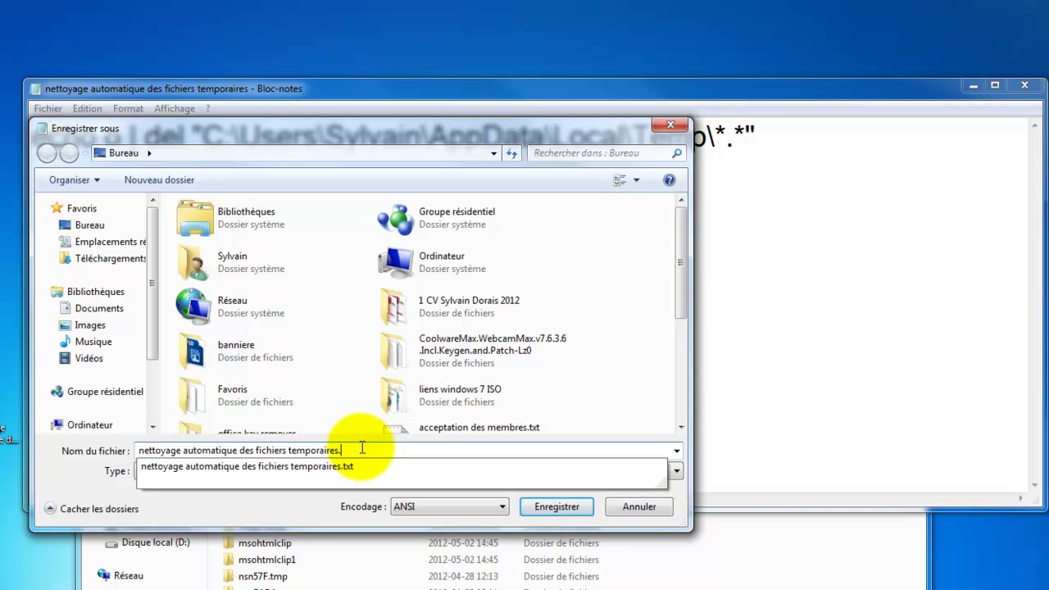
text(ba)
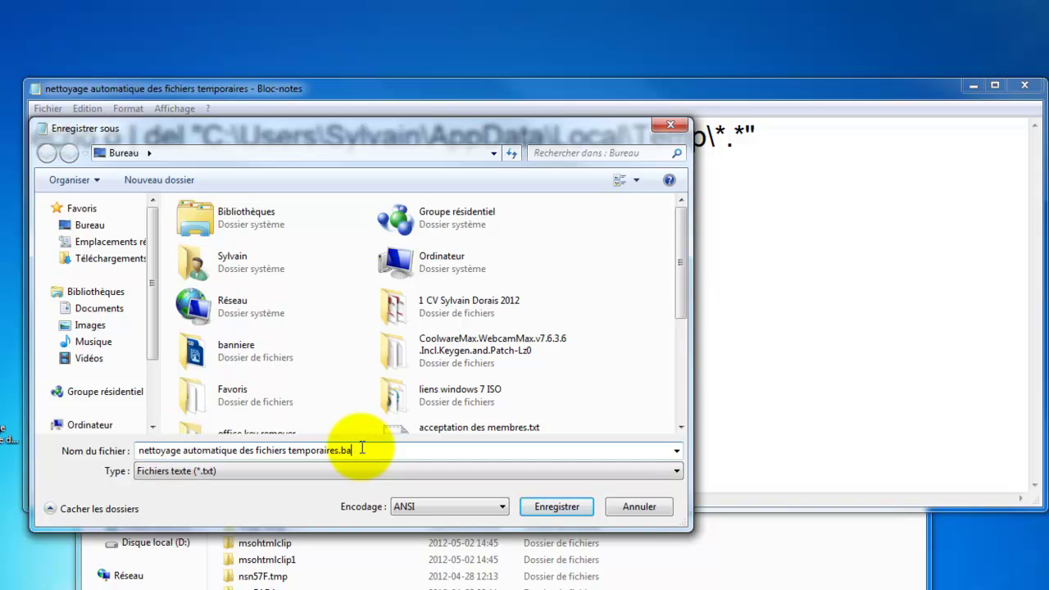
text(t)
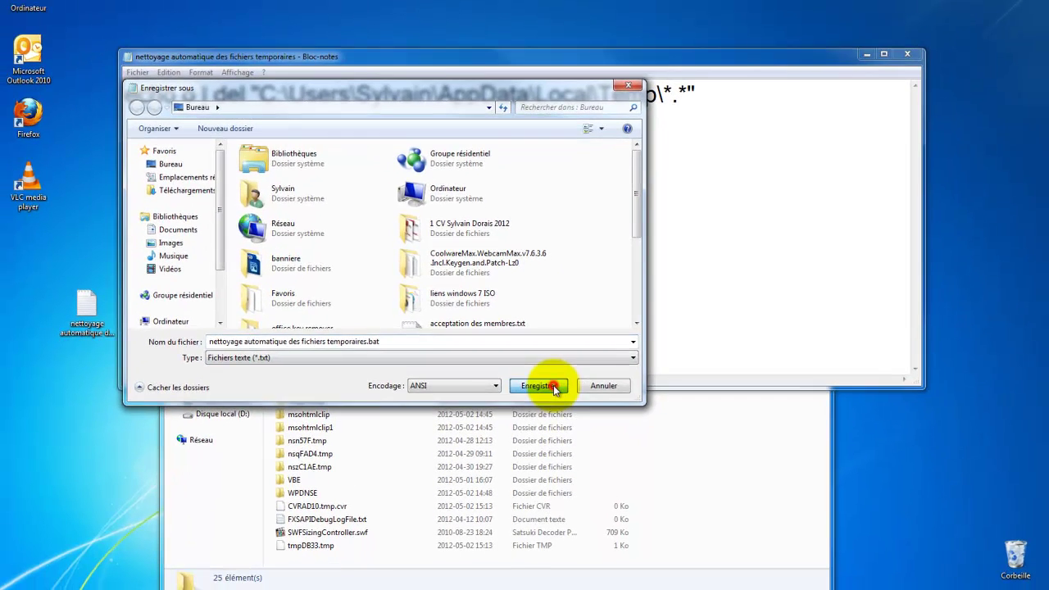
click(557, 507)
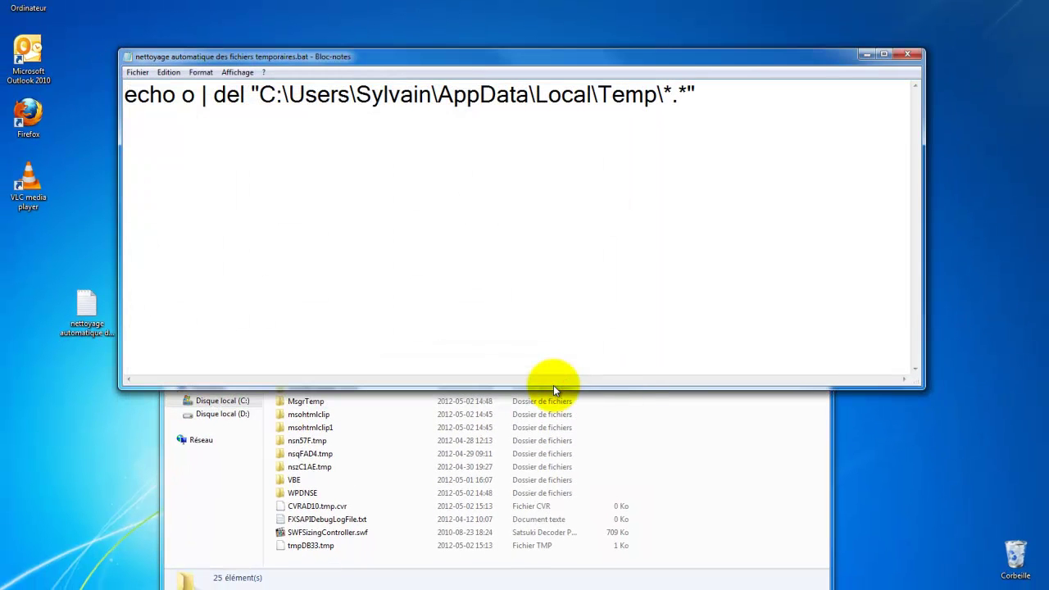
Close the Bloc-notes and Temp folder windows and delete the old text version of the script from the desktop.
click(919, 57)
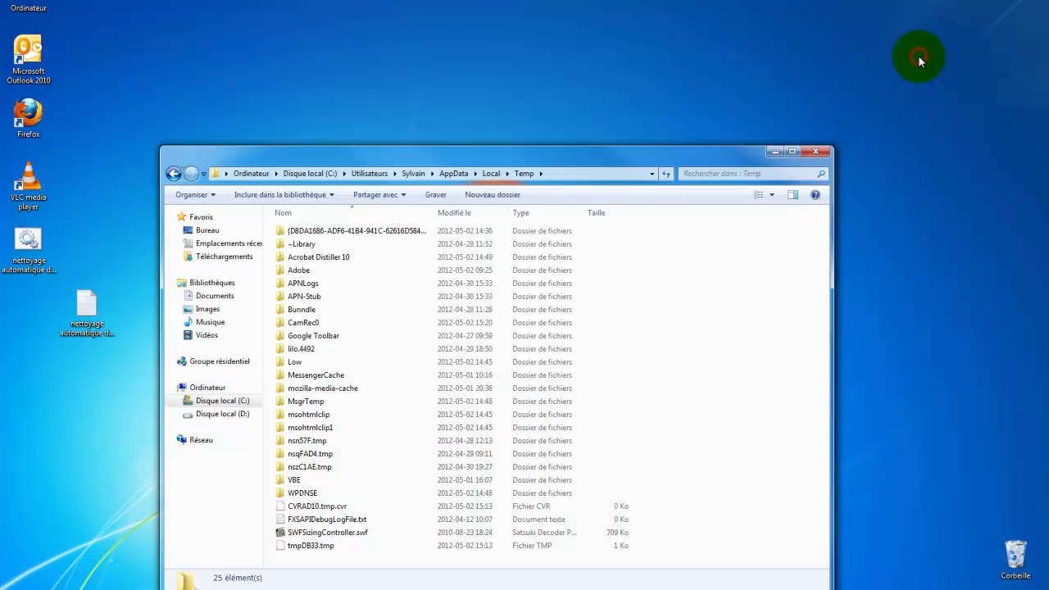
click(817, 153)
click(91, 309)
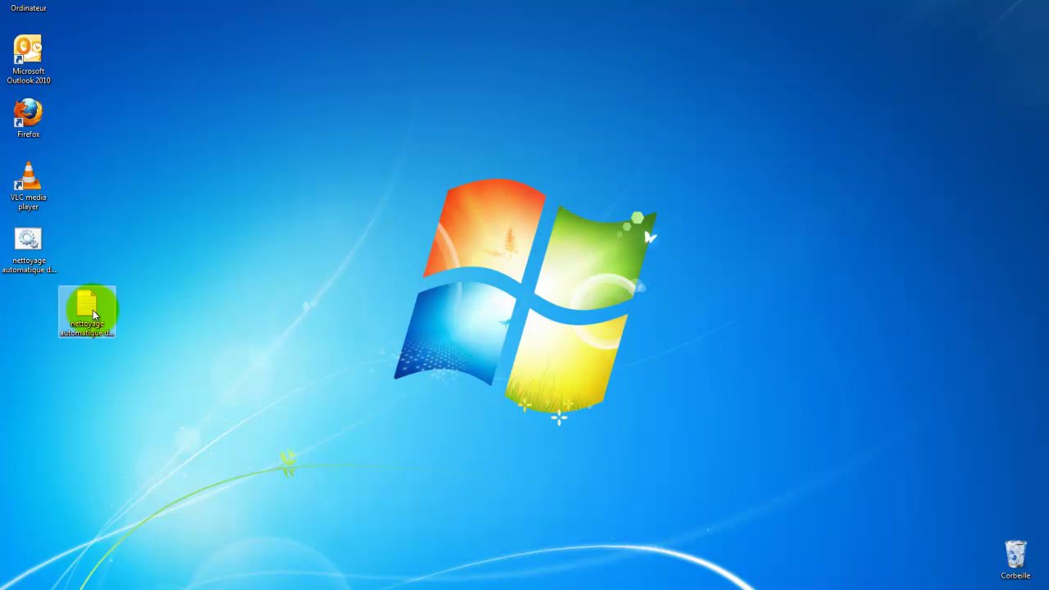
key(Delete)
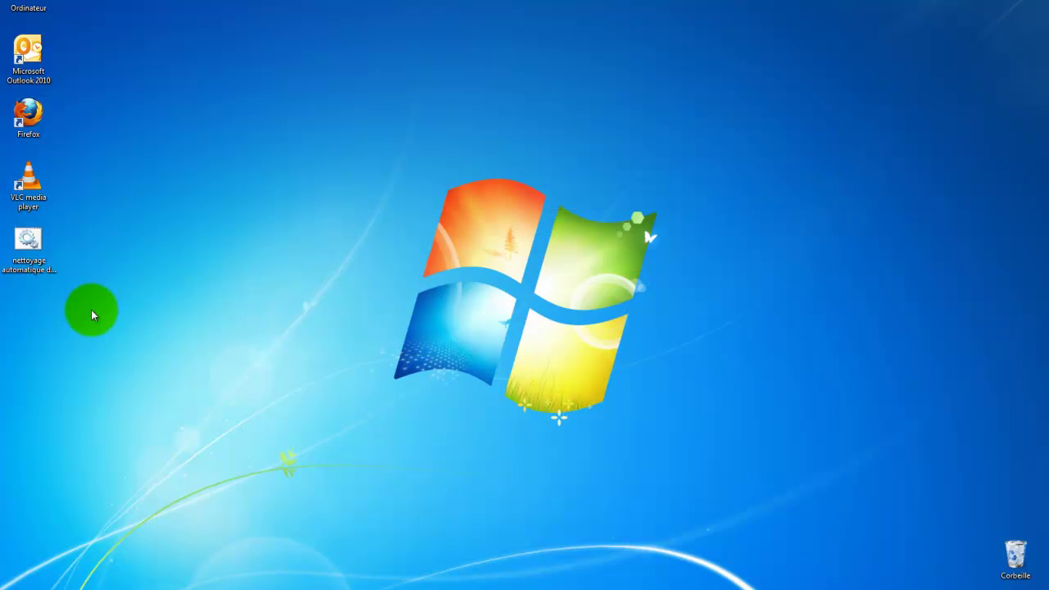
Move nettoyage automatique des fichiers temporaires.bat to a free area of the desktop and cut it.
click(36, 246)
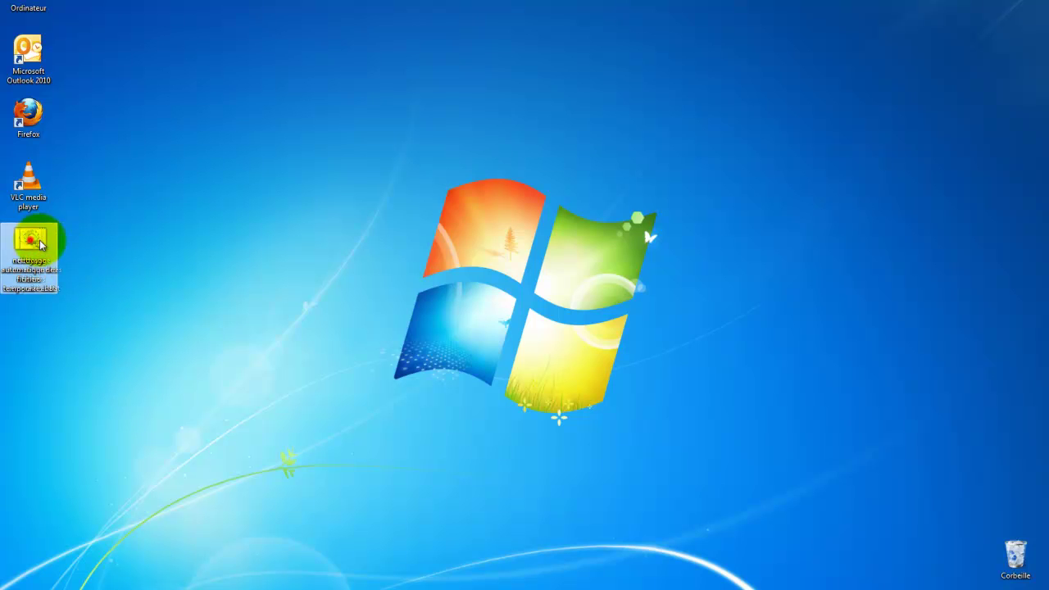
drag(34, 246, 208, 246)
click(277, 365)
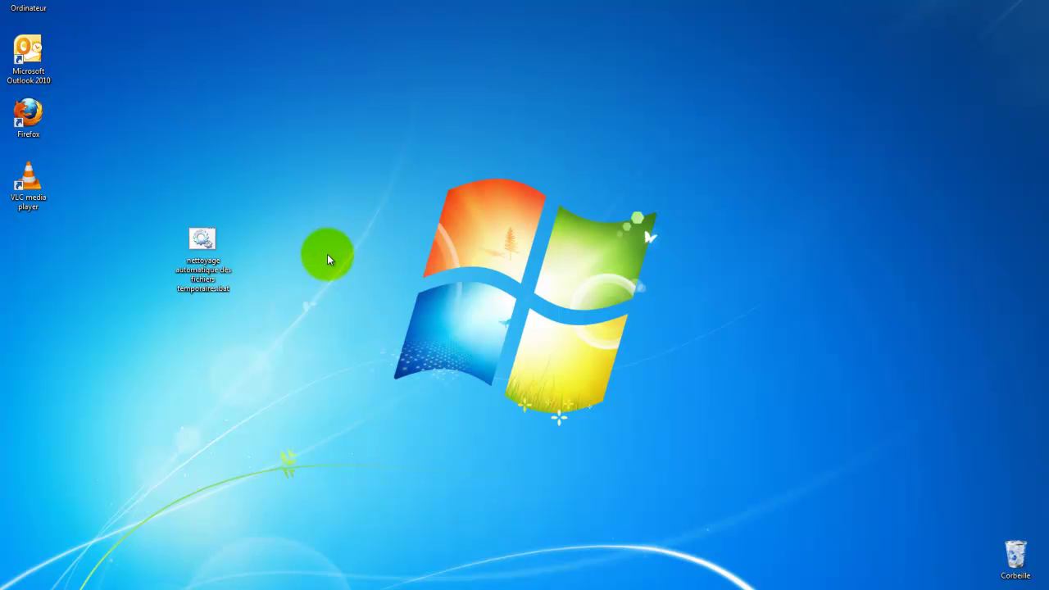
click(205, 246)
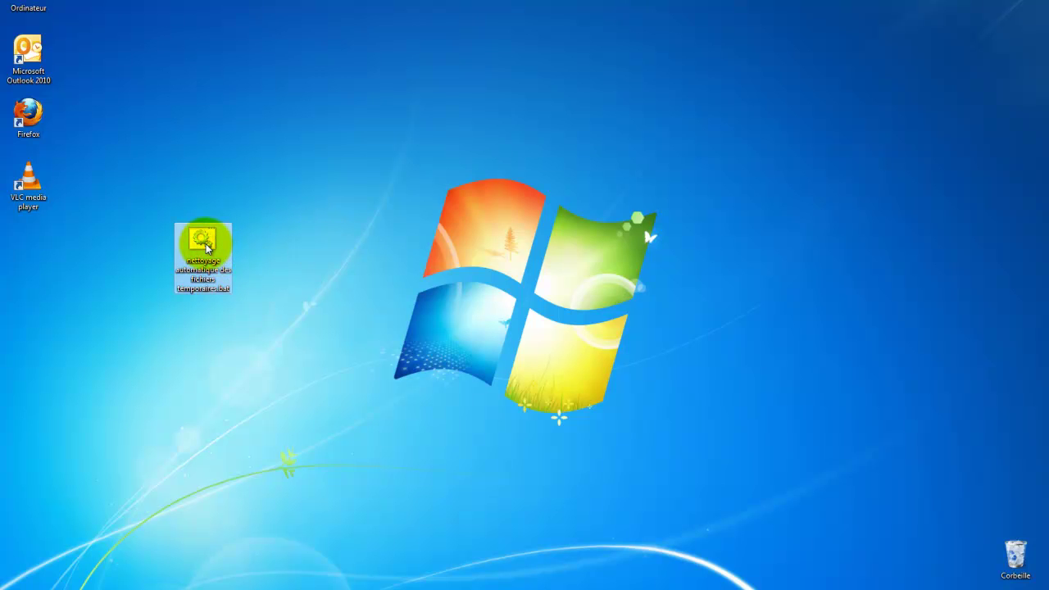
right_click(207, 248)
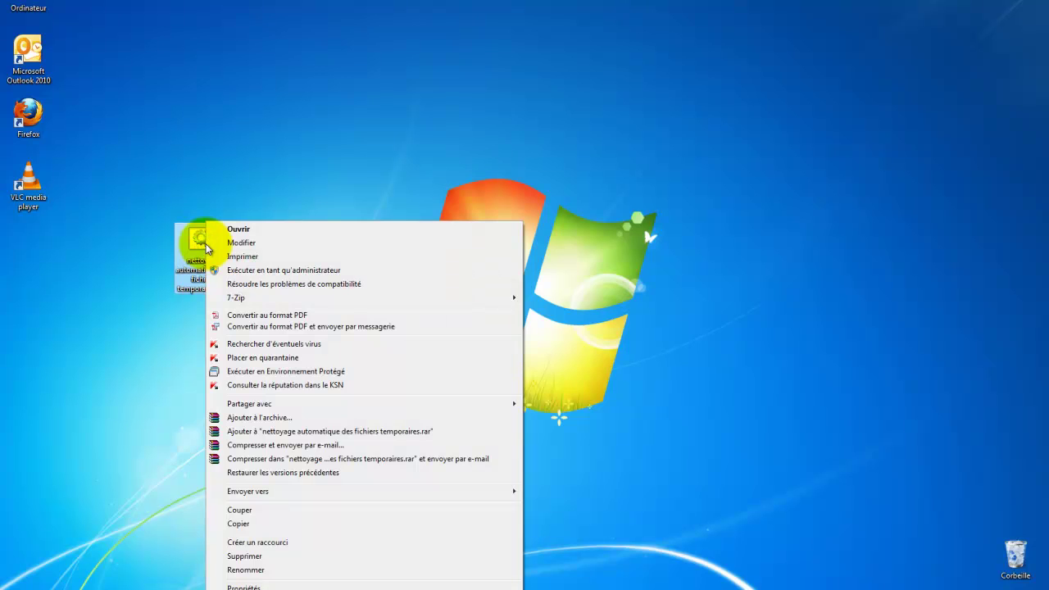
click(255, 510)
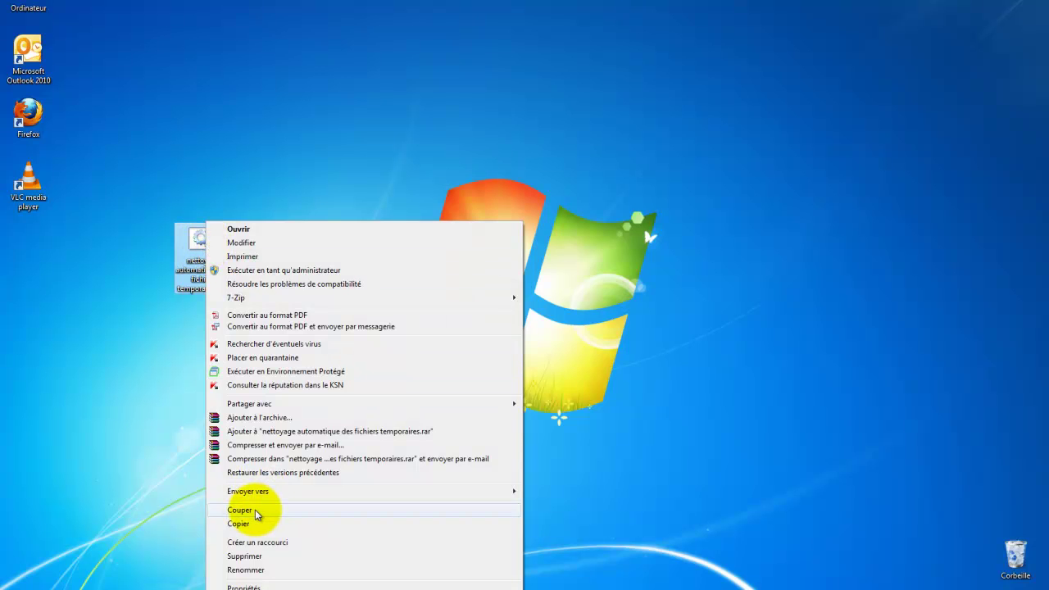
Open Disque local (C:) and create a new folder named Commandes in it.
double_click(29, 8)
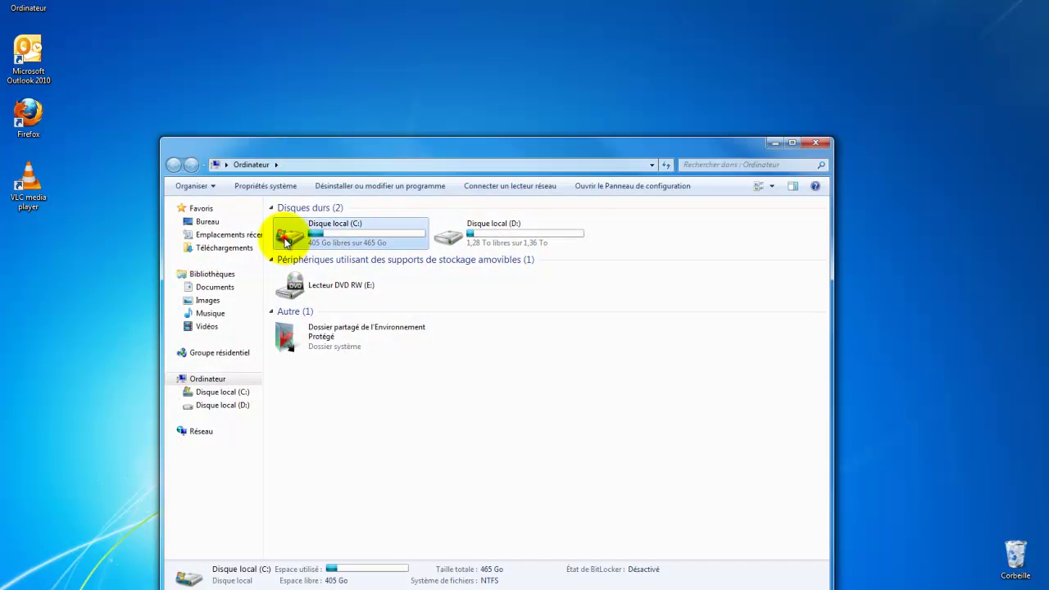
double_click(289, 238)
click(304, 405)
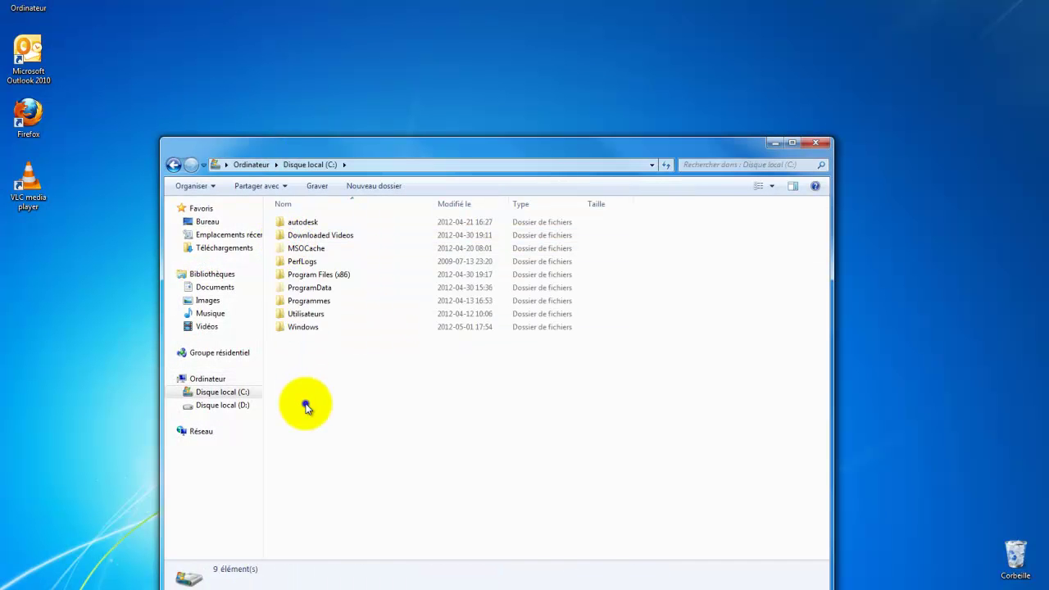
right_click(305, 406)
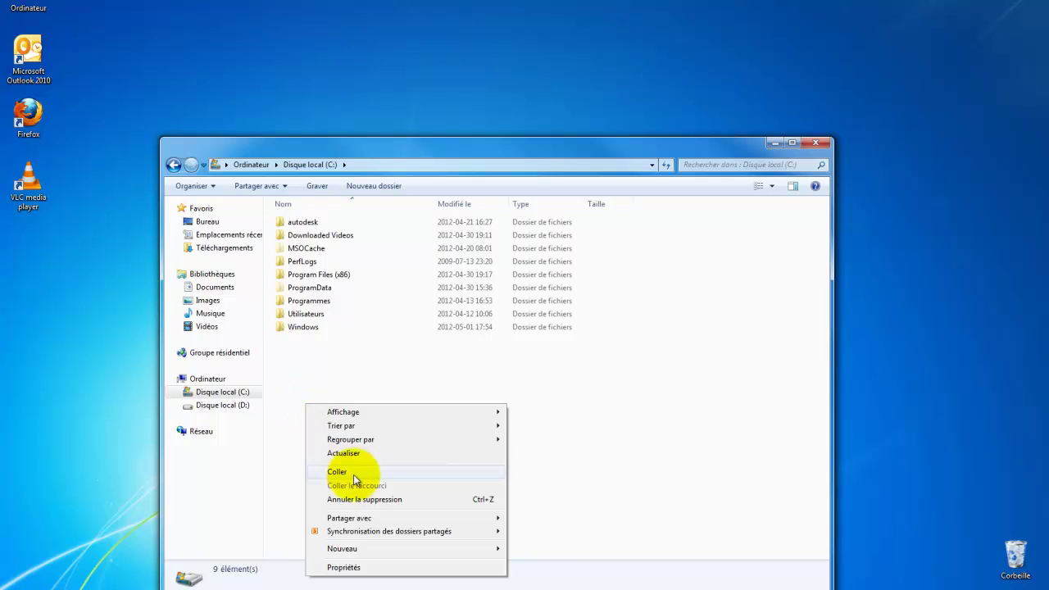
mouse_move(399, 555)
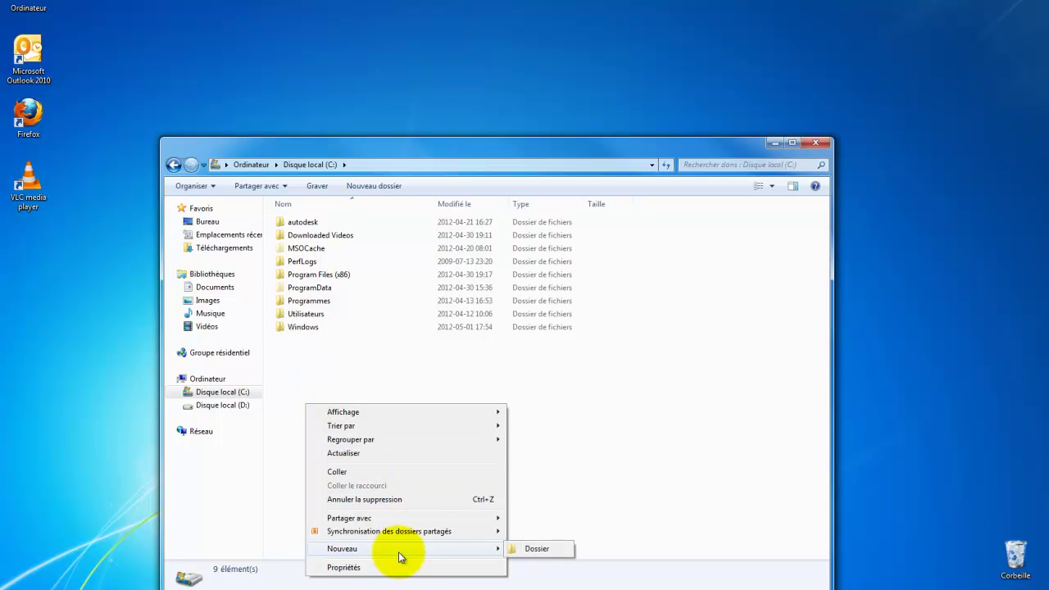
click(539, 553)
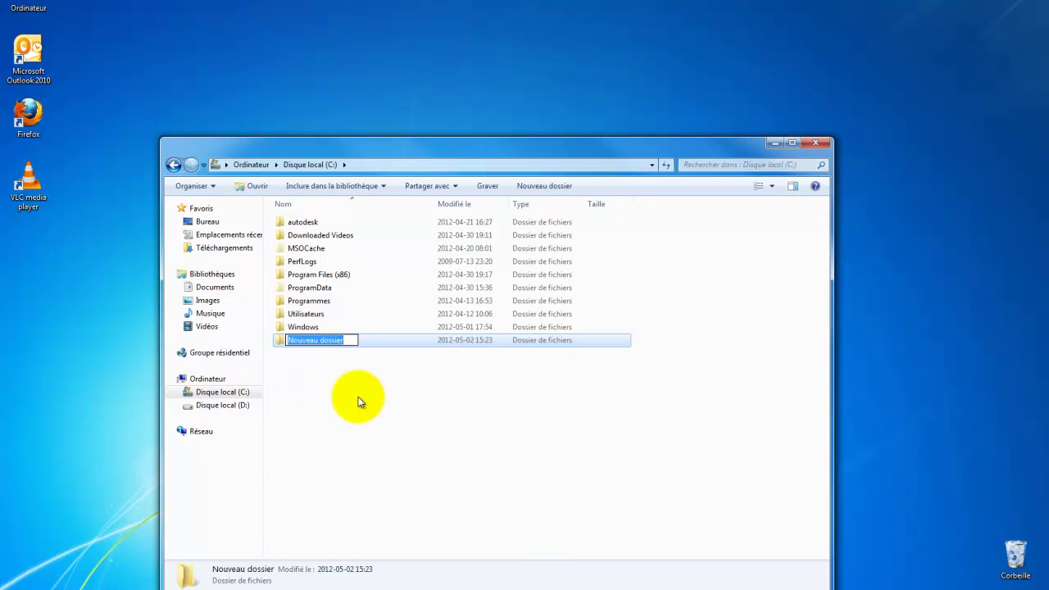
text(Com)
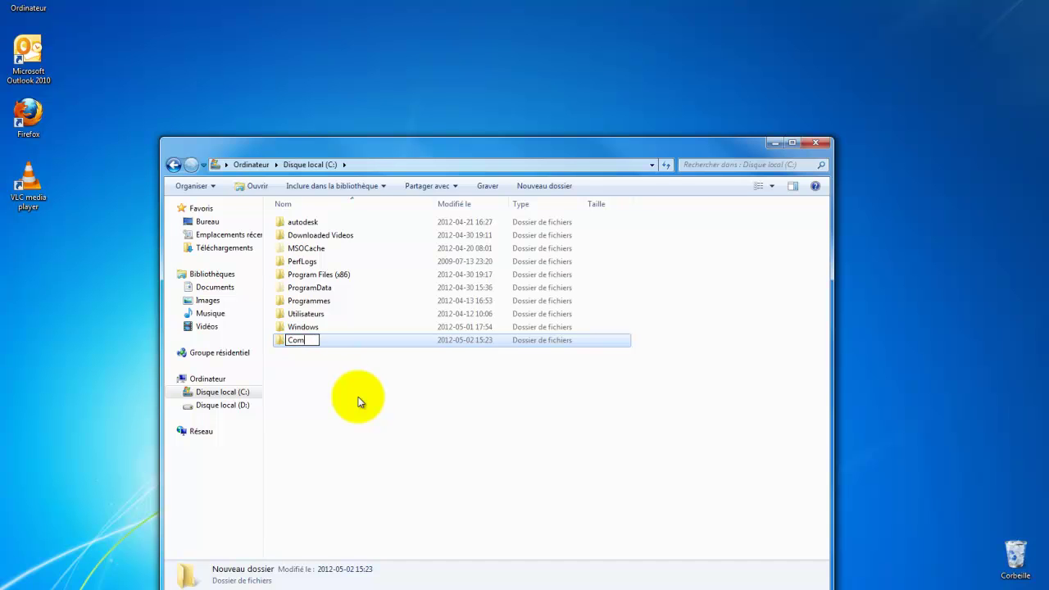
text(mandes)
click(358, 402)
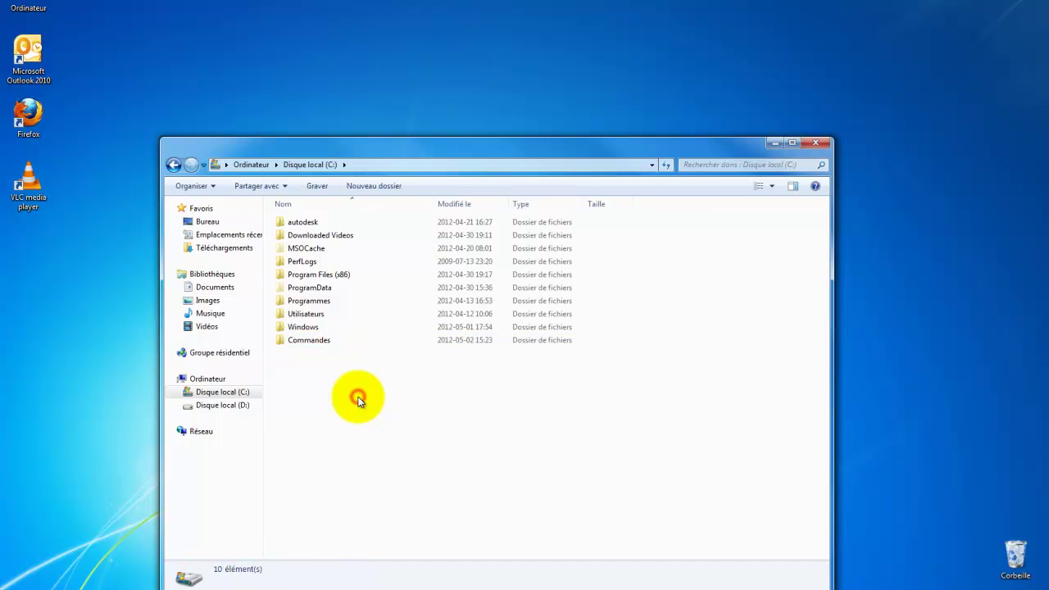
Paste the cut batch file into the Commandes folder.
double_click(319, 341)
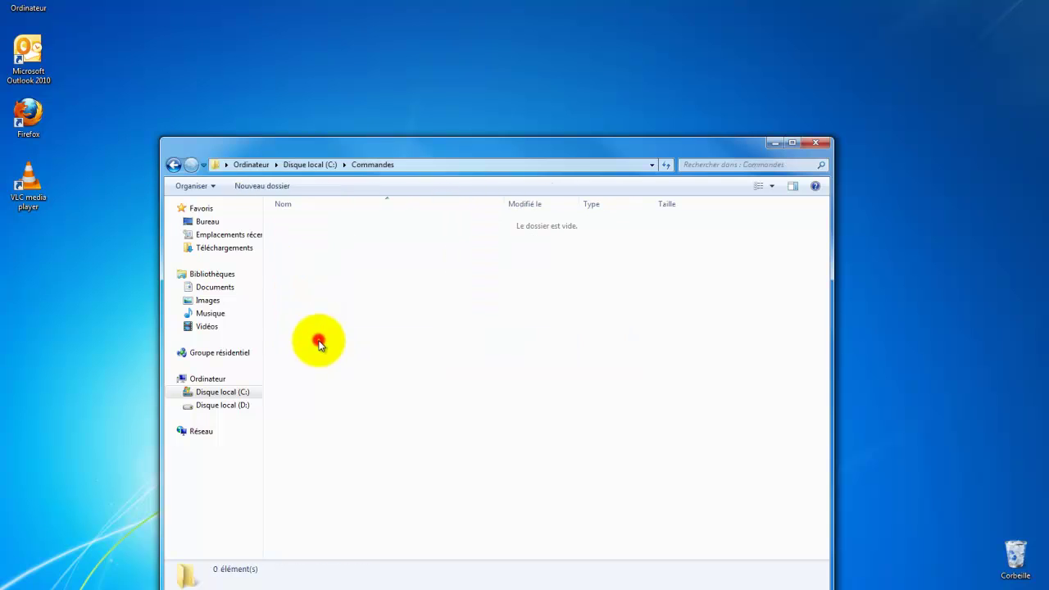
right_click(336, 282)
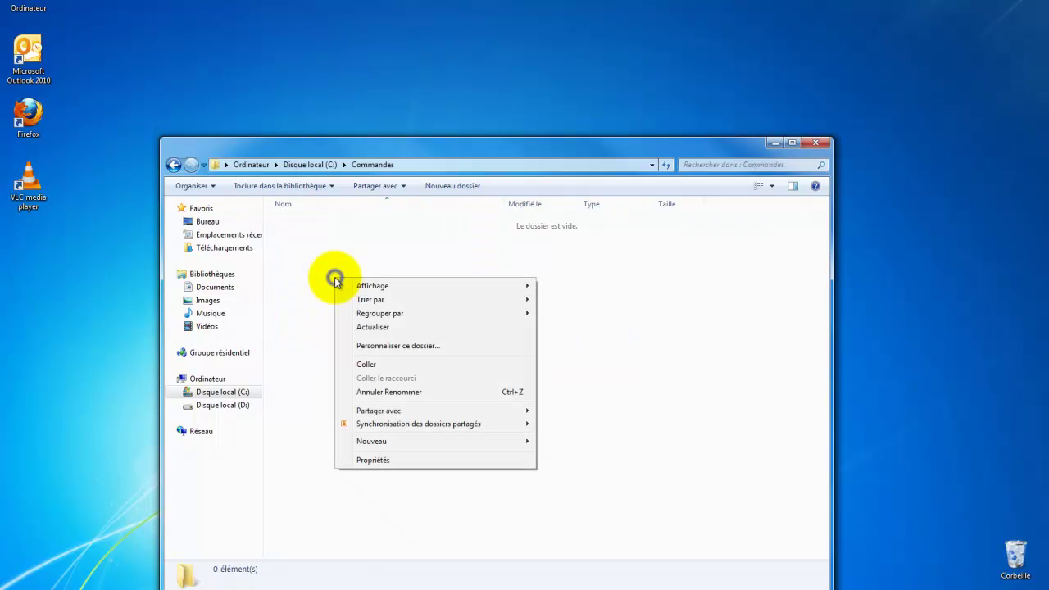
click(388, 364)
click(389, 364)
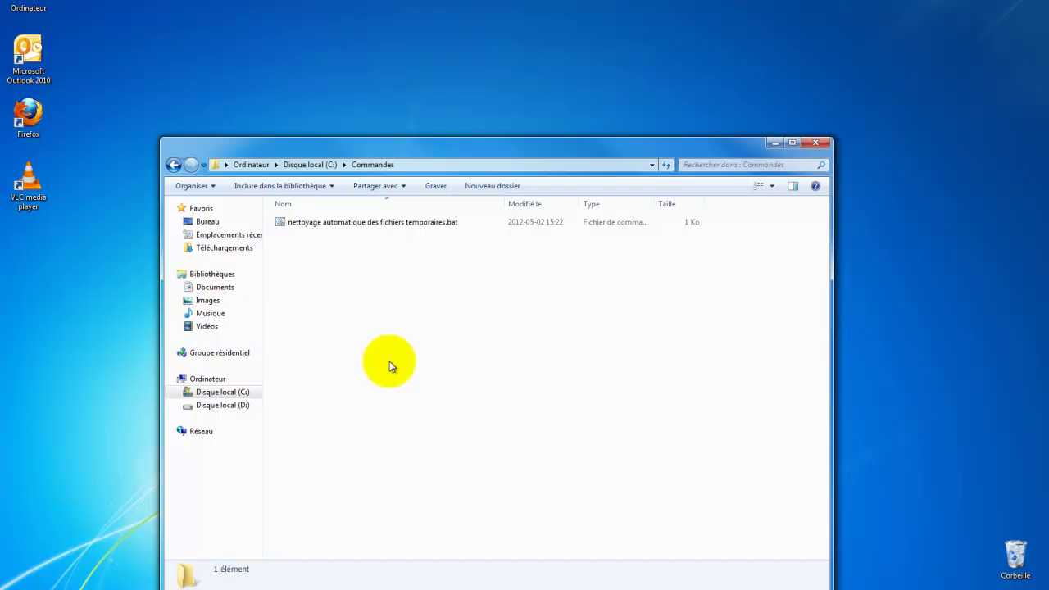
Reposition the Commandes window so it fits entirely on the desktop, and look at the folder's path on C:.
drag(558, 150, 604, 133)
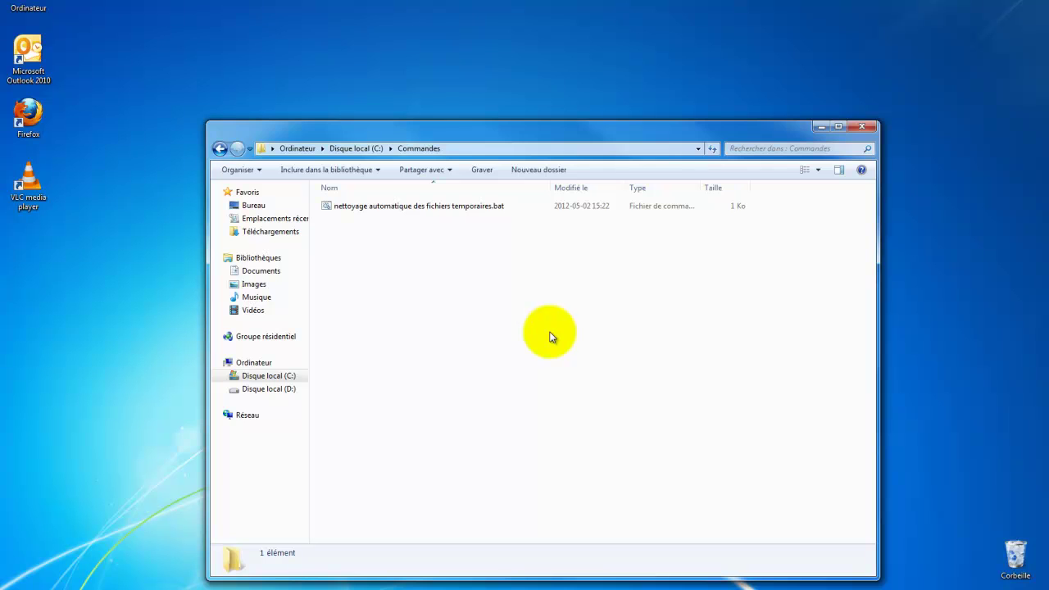
click(495, 152)
click(352, 149)
click(382, 330)
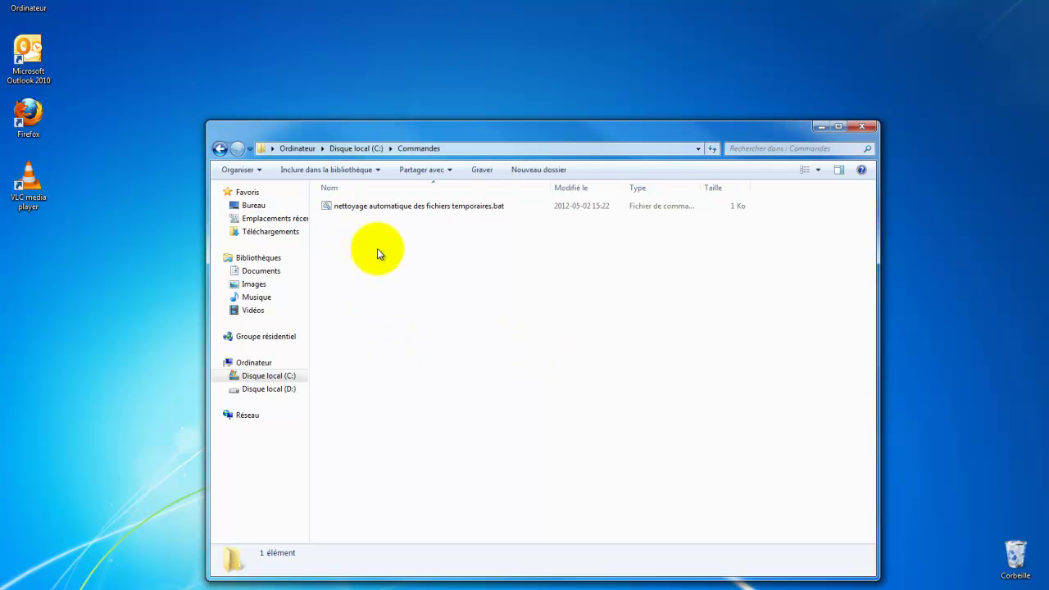
Create a desktop shortcut to nettoyage automatique des fichiers temporaires.bat and close the Commandes window.
click(348, 210)
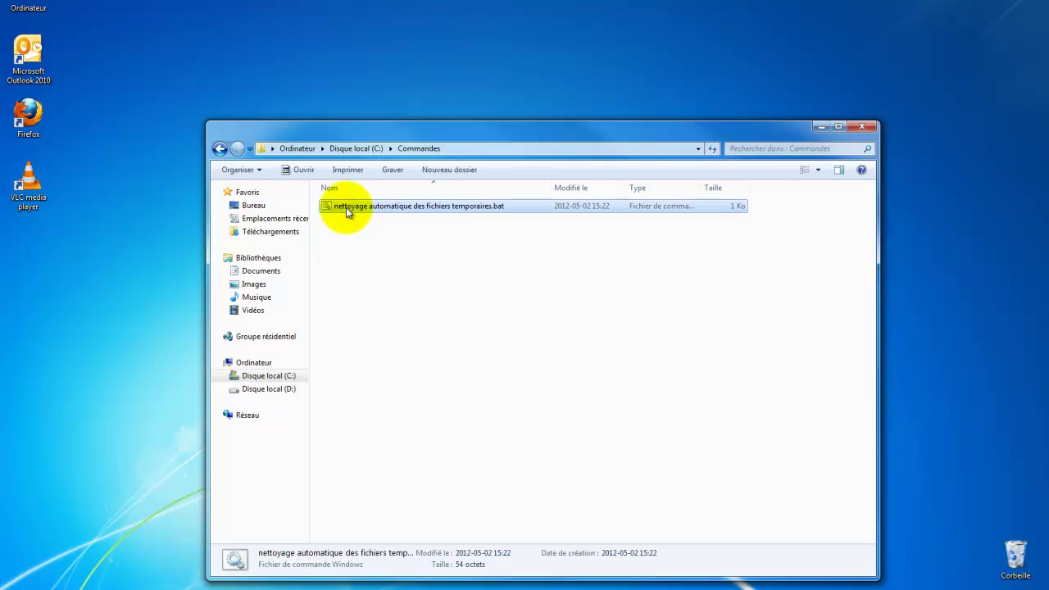
right_click(346, 207)
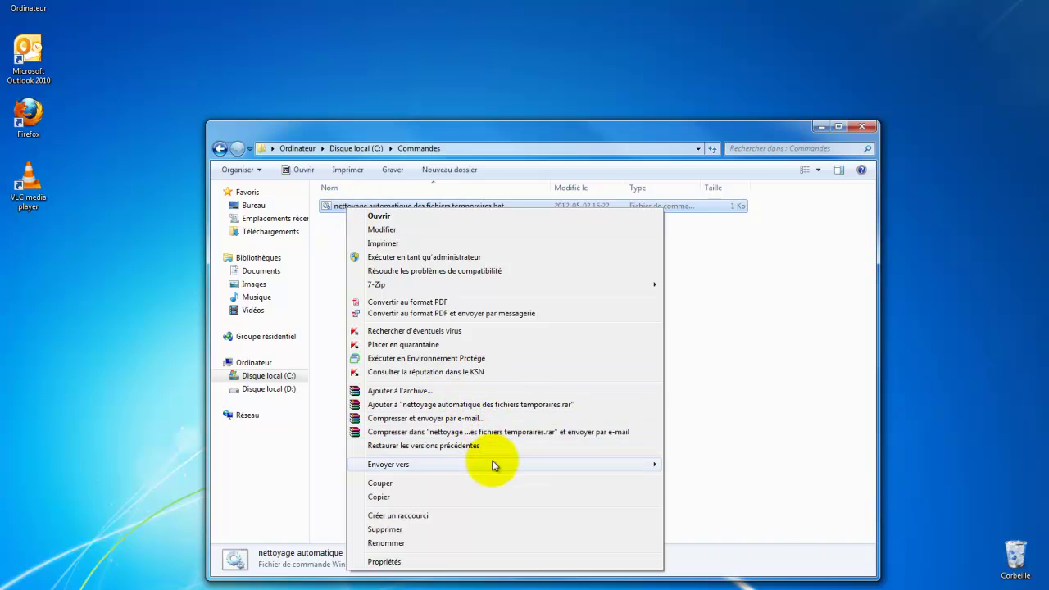
mouse_move(494, 465)
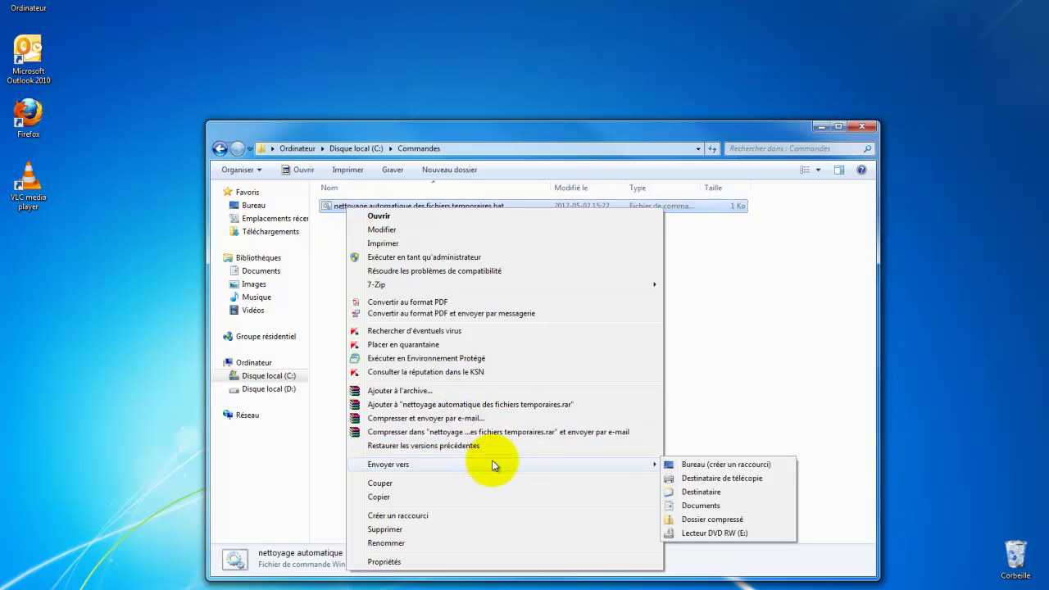
click(786, 465)
click(45, 243)
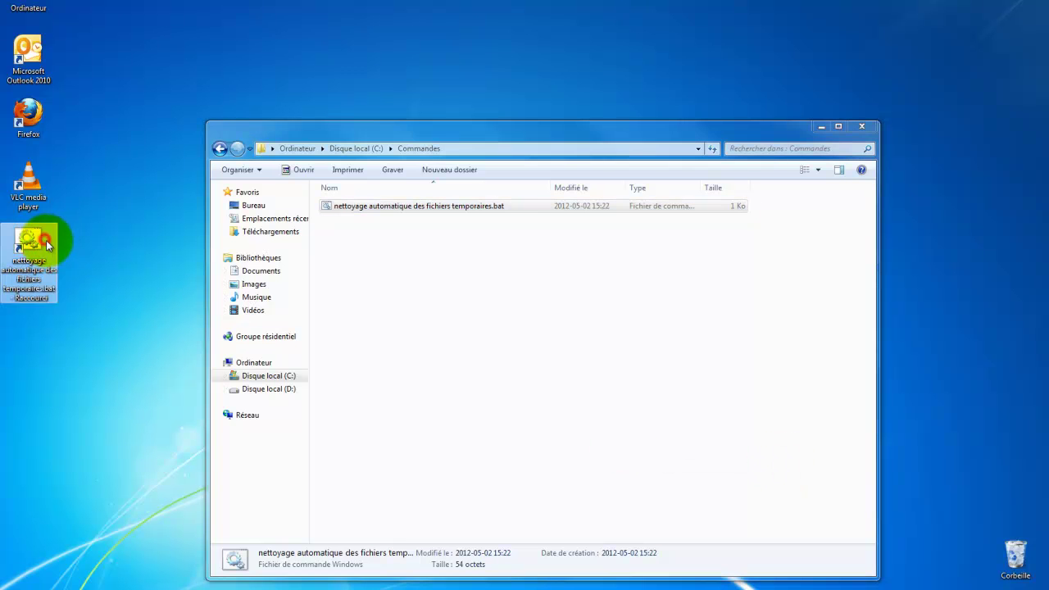
click(862, 125)
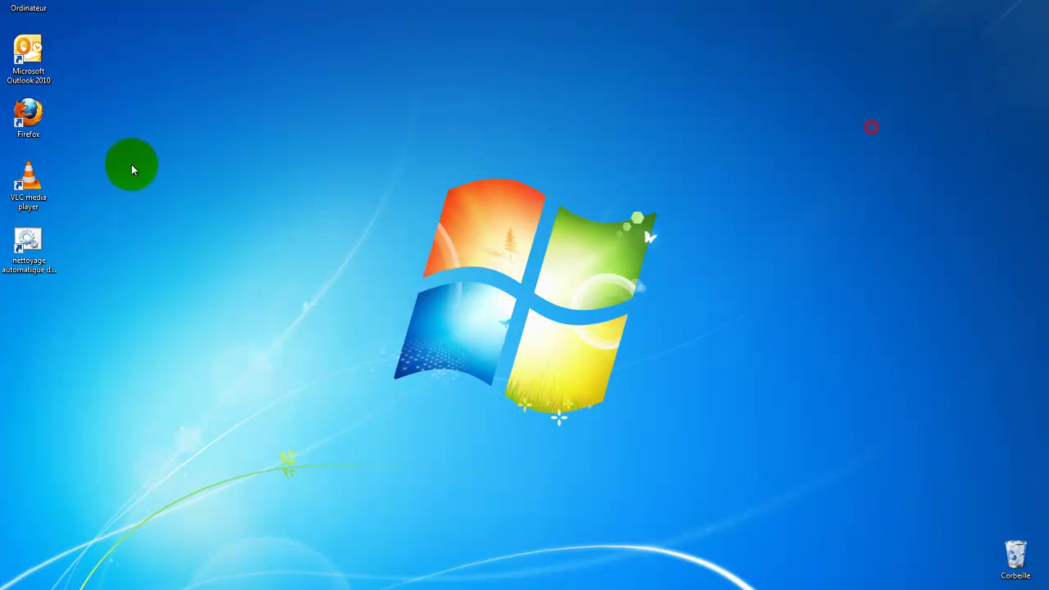
Rename the batch file's desktop shortcut to nettoyage automatique des fichiers temporaires.bat by removing the "- Raccourci" suffix.
right_click(33, 250)
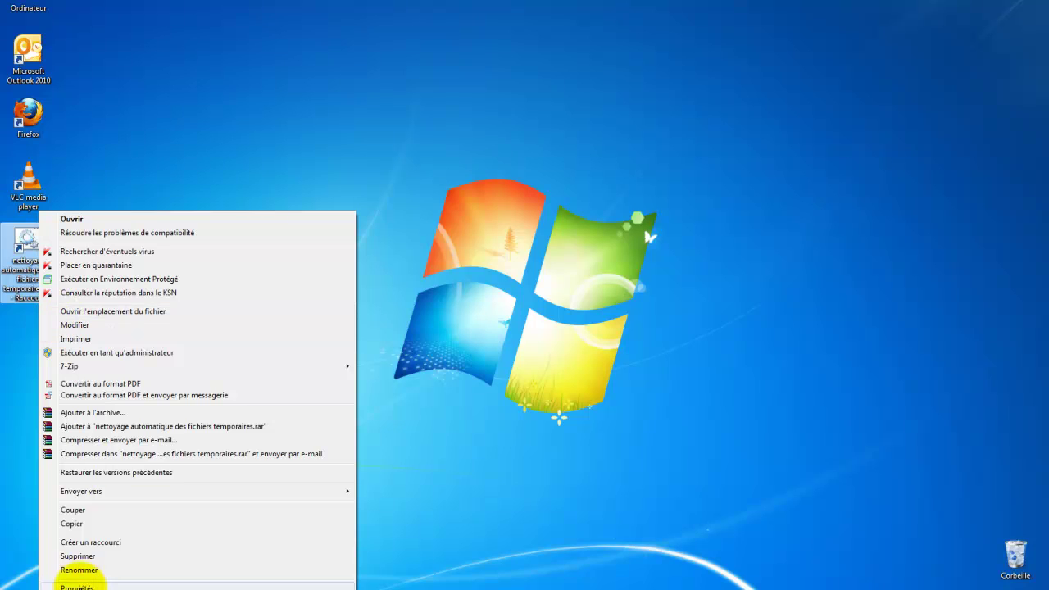
click(79, 570)
click(50, 298)
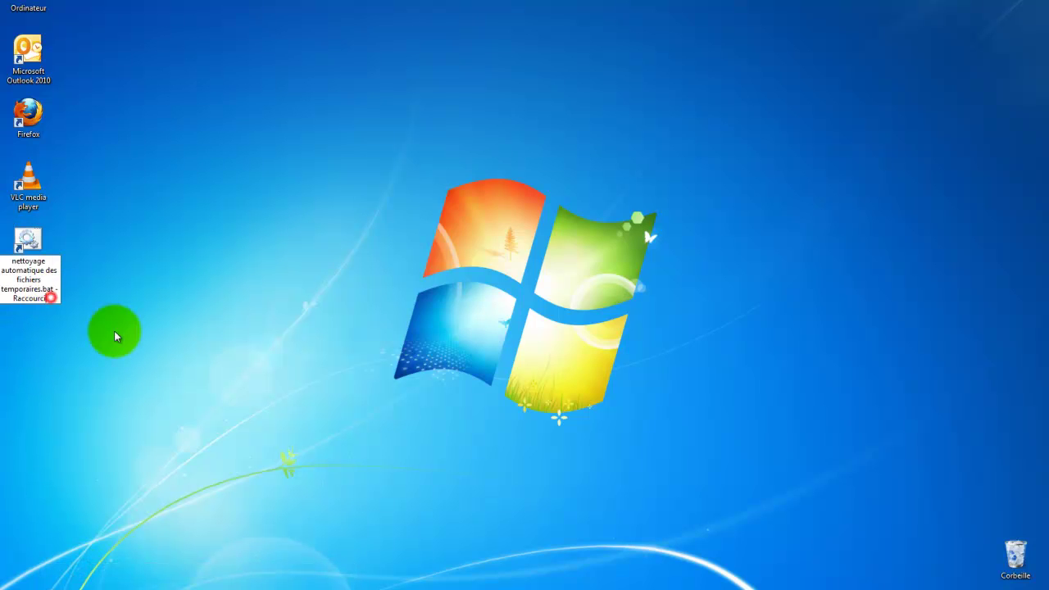
key(BackSpace)
key(BackSpace)
key(BackSpace)
key(BackSpace)
key(BackSpace)
key(BackSpace)
key(BackSpace)
key(BackSpace)
key(BackSpace)
key(BackSpace)
key(BackSpace)
key(BackSpace)
click(115, 336)
click(114, 336)
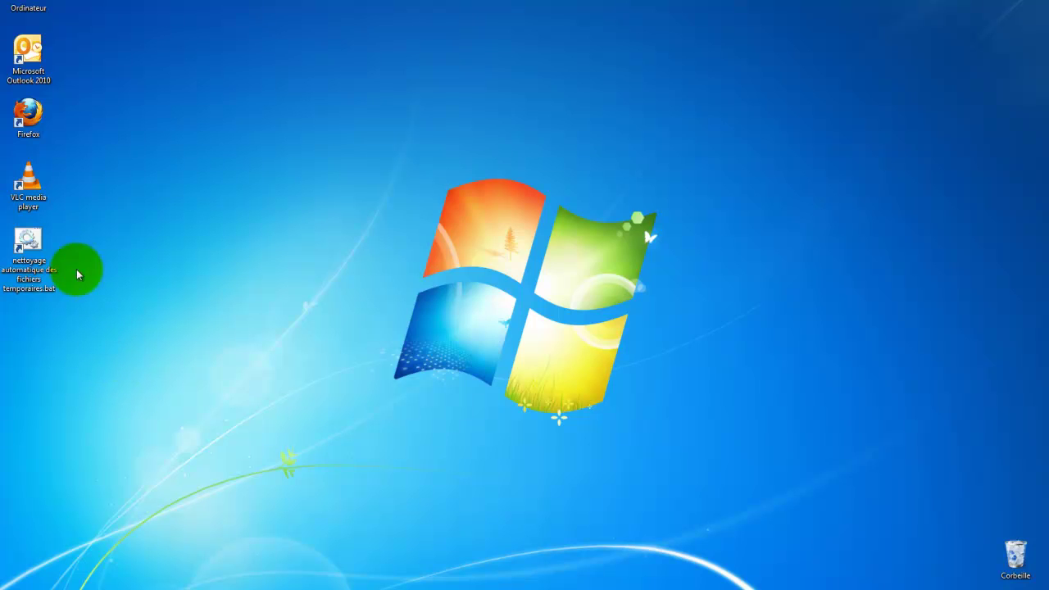
Cut the nettoyage automatique des fichiers temporaires.bat shortcut from the desktop.
click(29, 241)
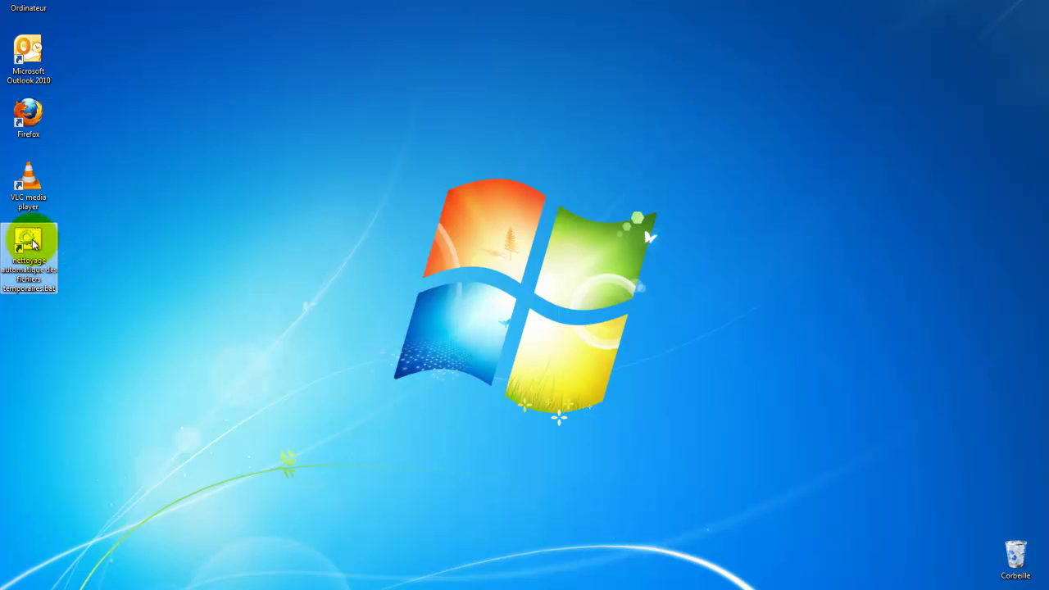
right_click(33, 243)
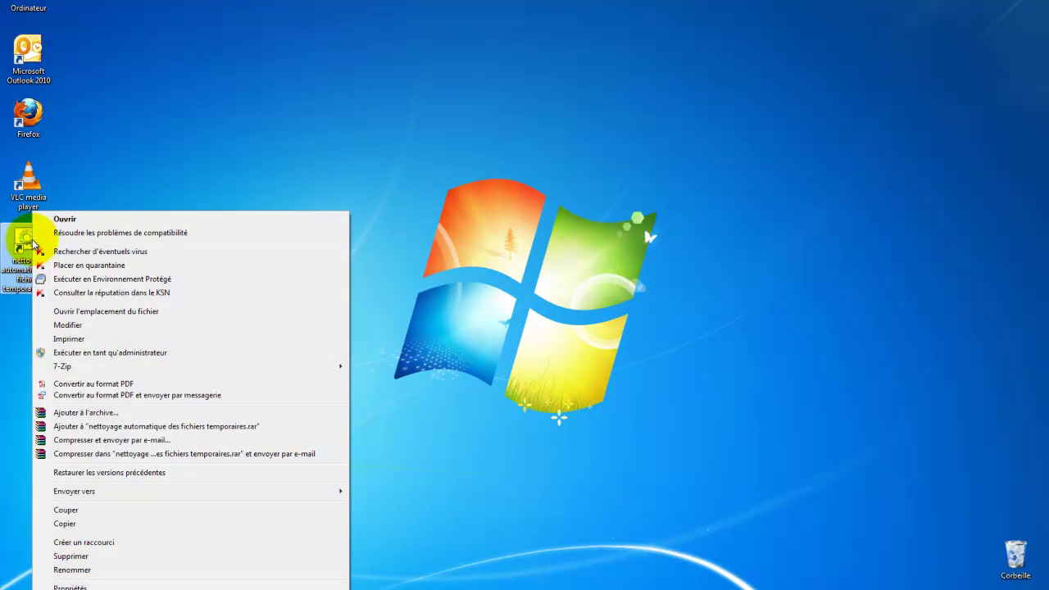
click(139, 510)
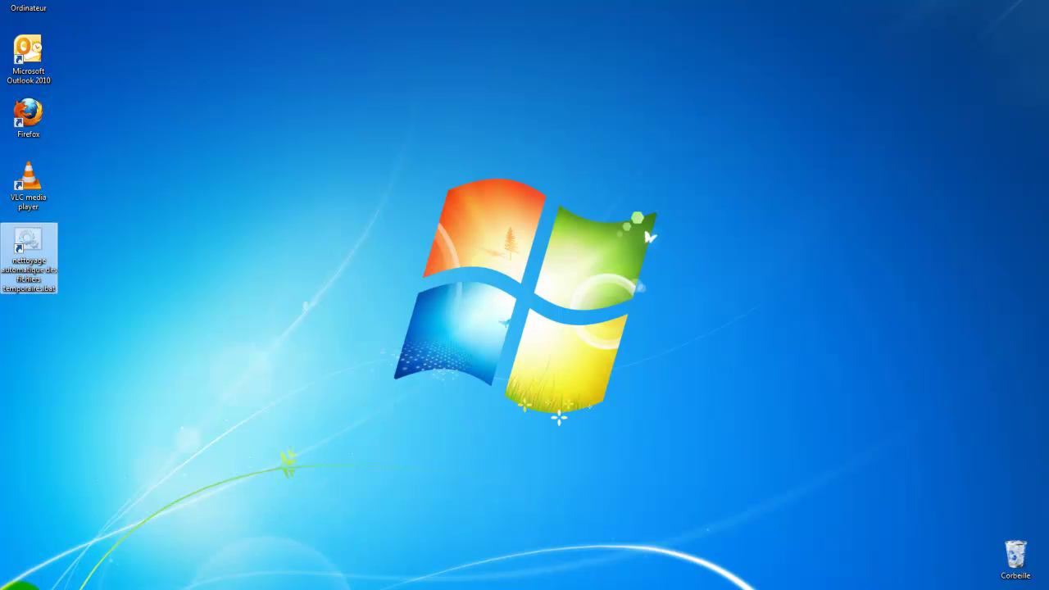
Open the current user's Démarrage folder from the list of all programs.
click(8, 585)
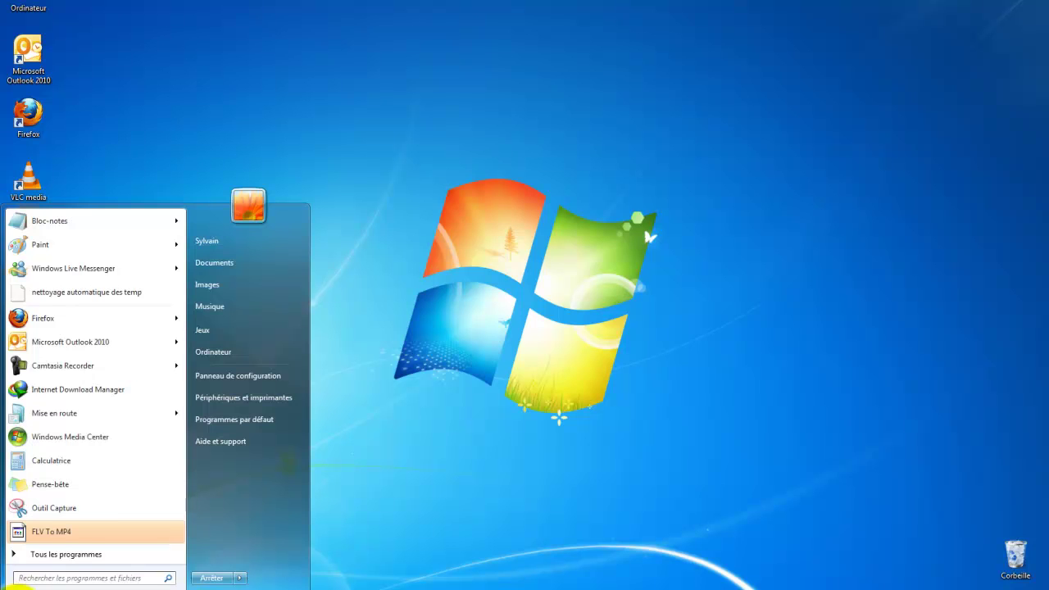
click(58, 556)
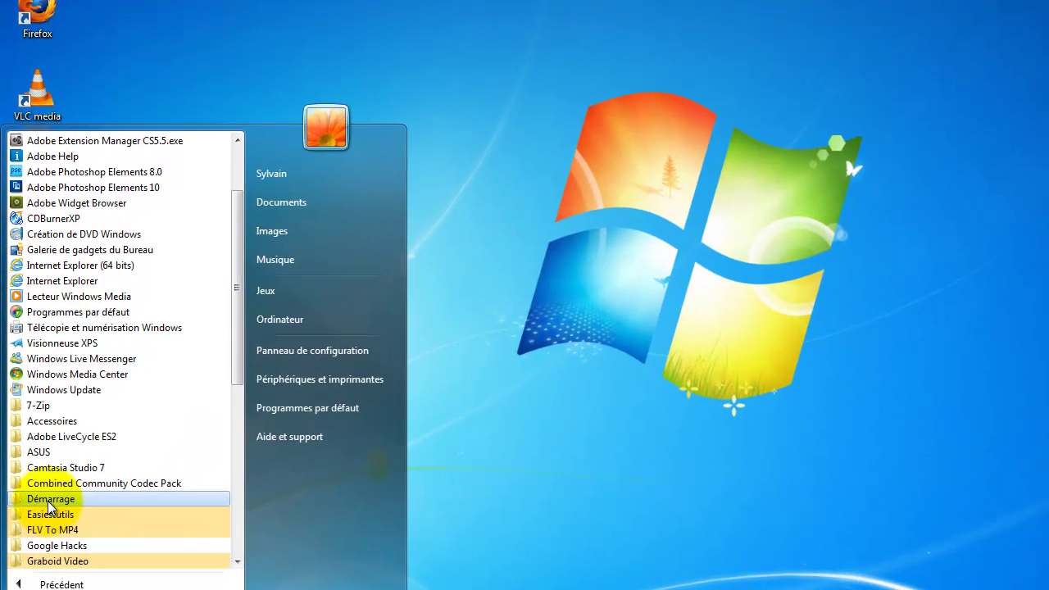
right_click(48, 504)
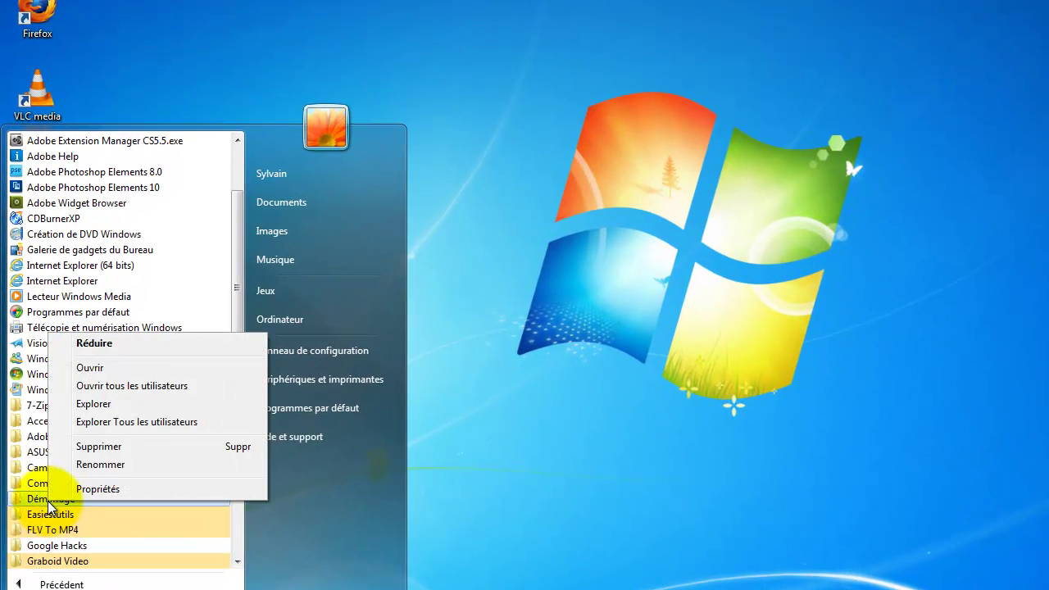
click(123, 370)
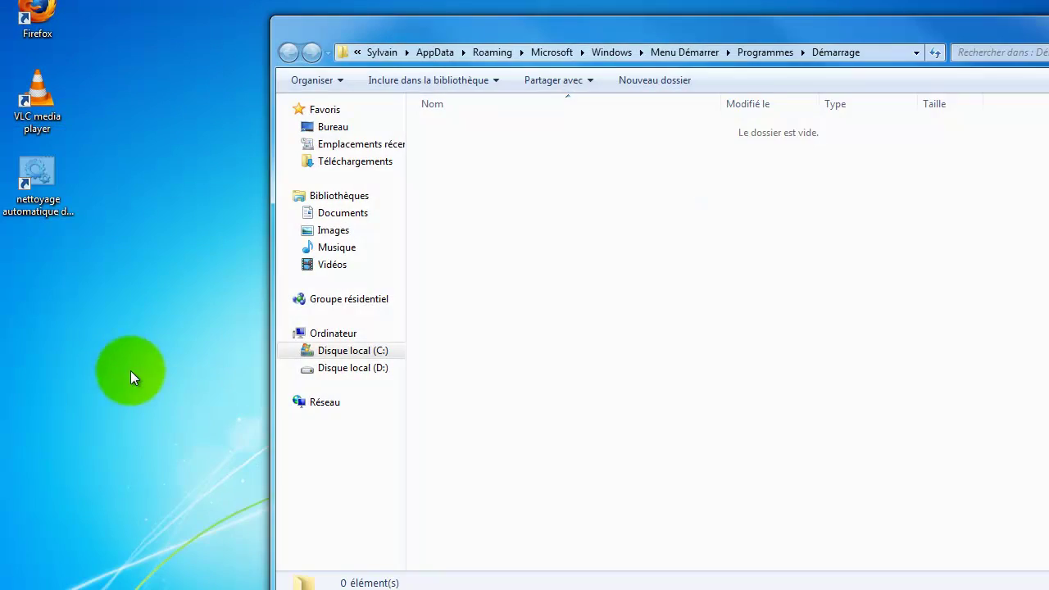
click(882, 52)
Paste the cut shortcut into the Démarrage folder and close its window.
click(495, 194)
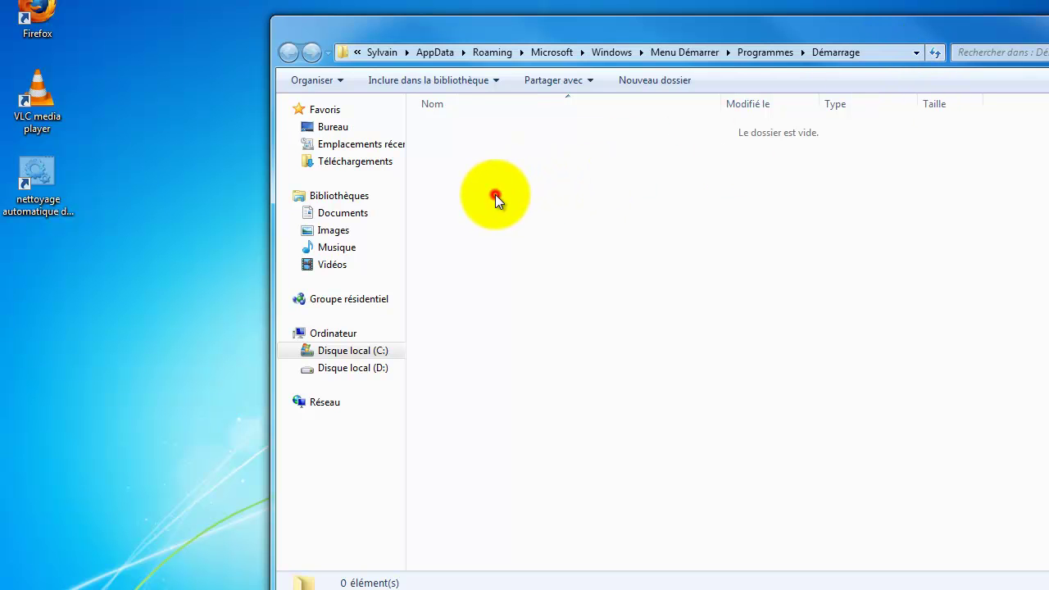
right_click(495, 195)
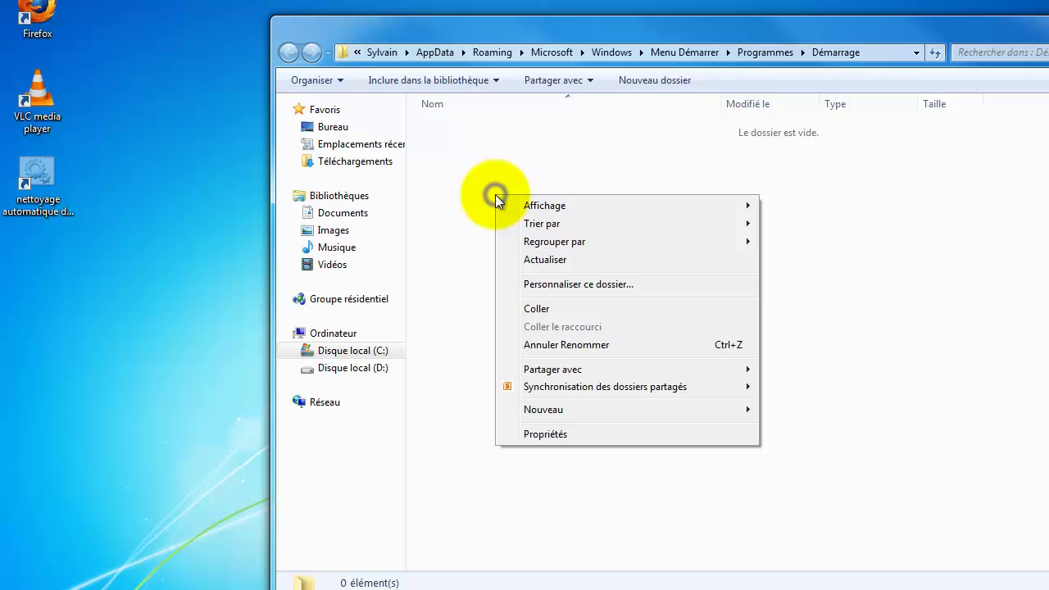
click(543, 308)
click(645, 380)
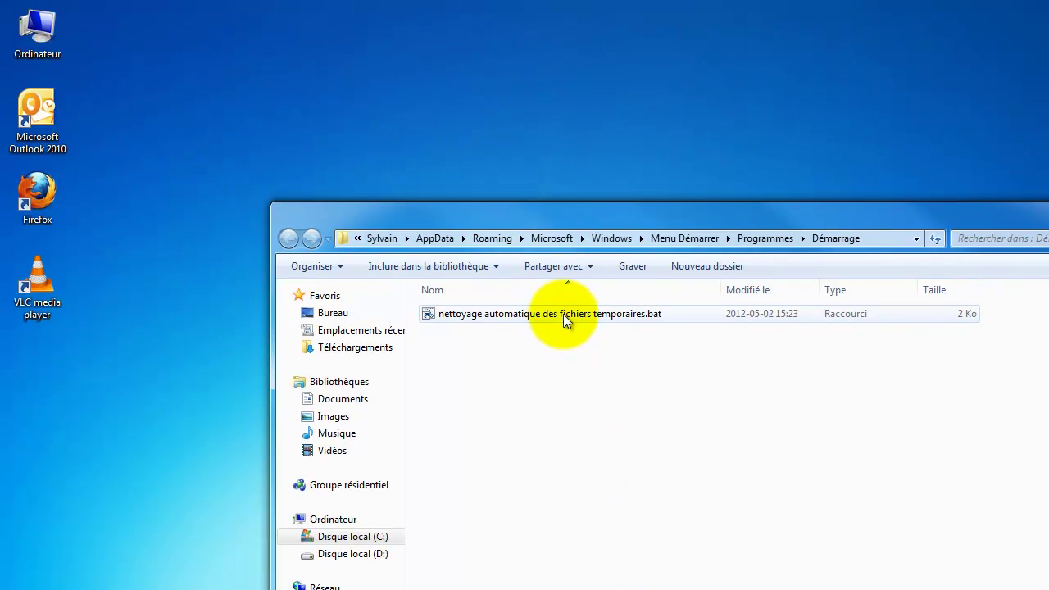
click(564, 127)
drag(563, 314, 630, 566)
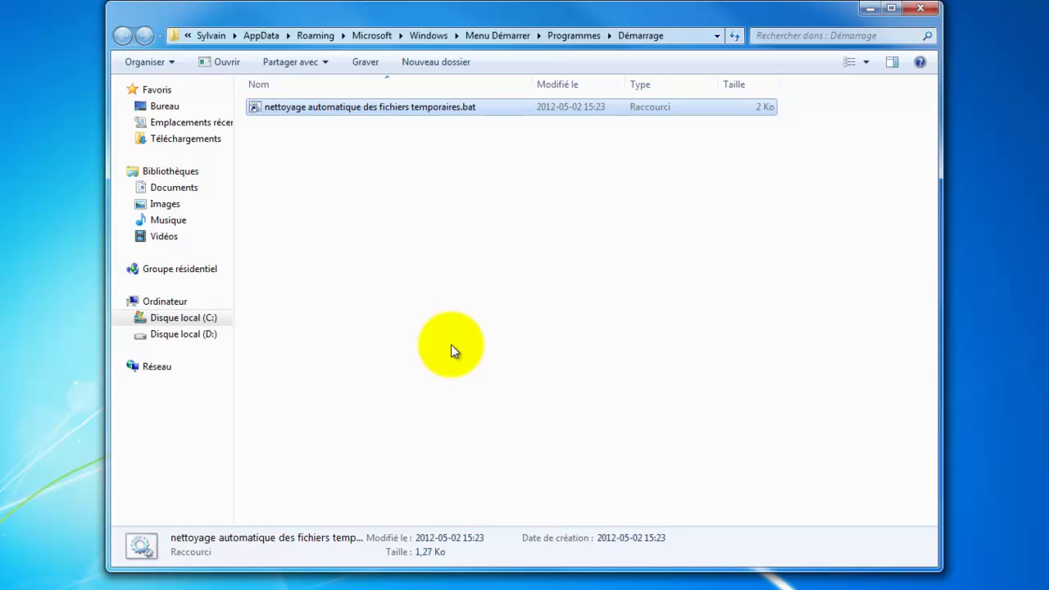
click(929, 8)
Browse from Ordinateur through Disque local (C:) and Utilisateurs to the user's AppData\Local\Temp folder and examine its contents.
key(super)
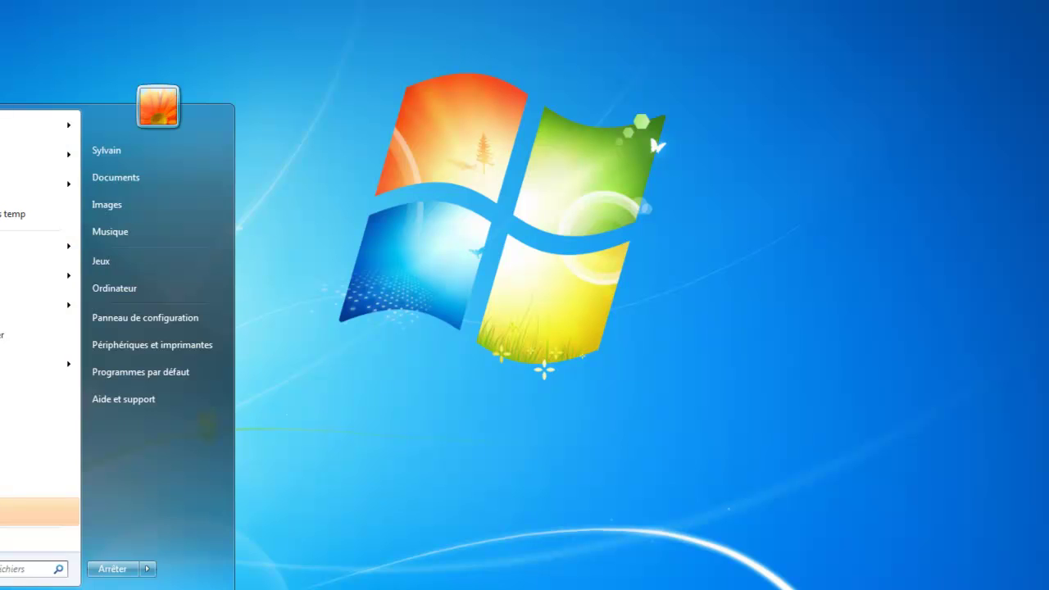
click(143, 293)
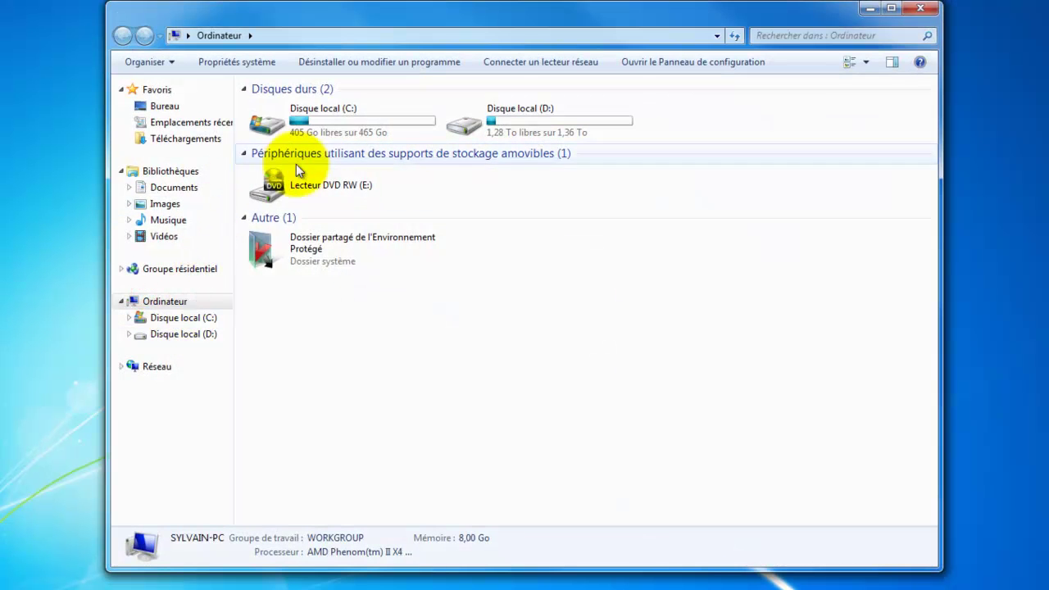
double_click(329, 125)
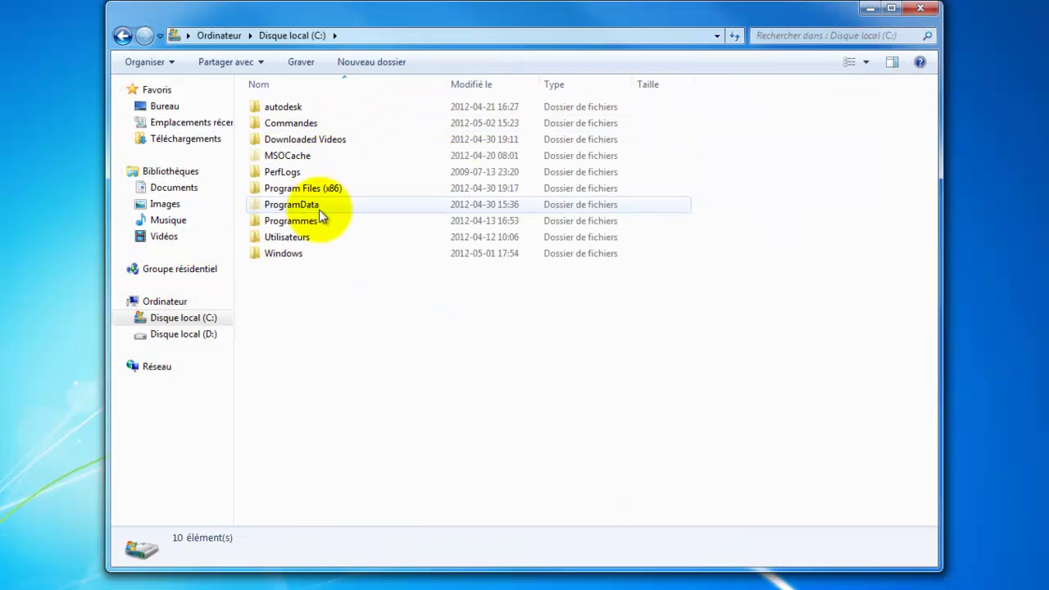
click(307, 238)
double_click(307, 238)
double_click(289, 136)
double_click(290, 108)
double_click(289, 109)
scroll(434, 354, down, 9)
scroll(435, 355, down, 9)
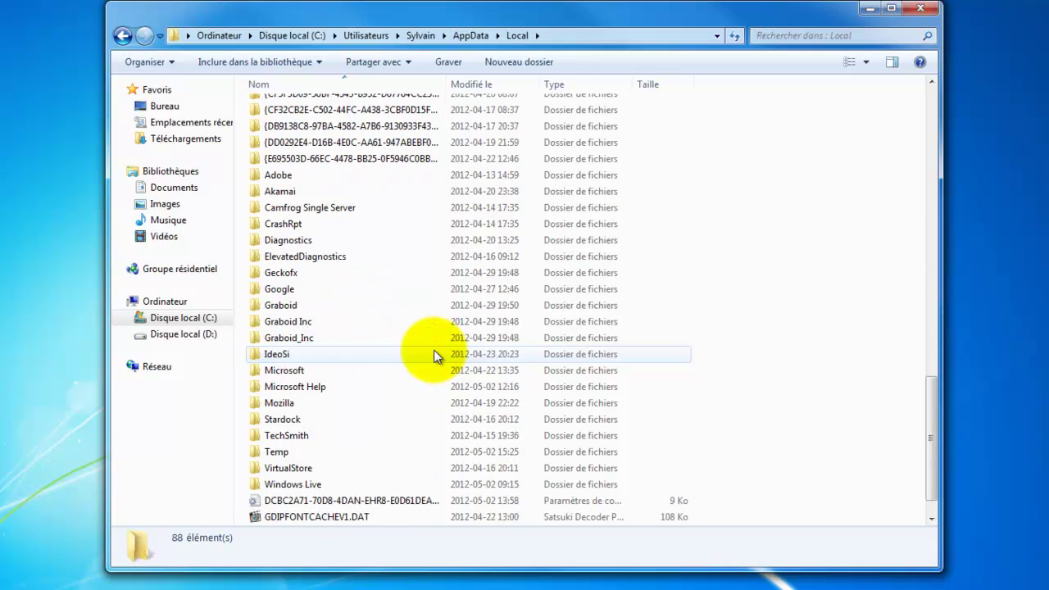
double_click(289, 421)
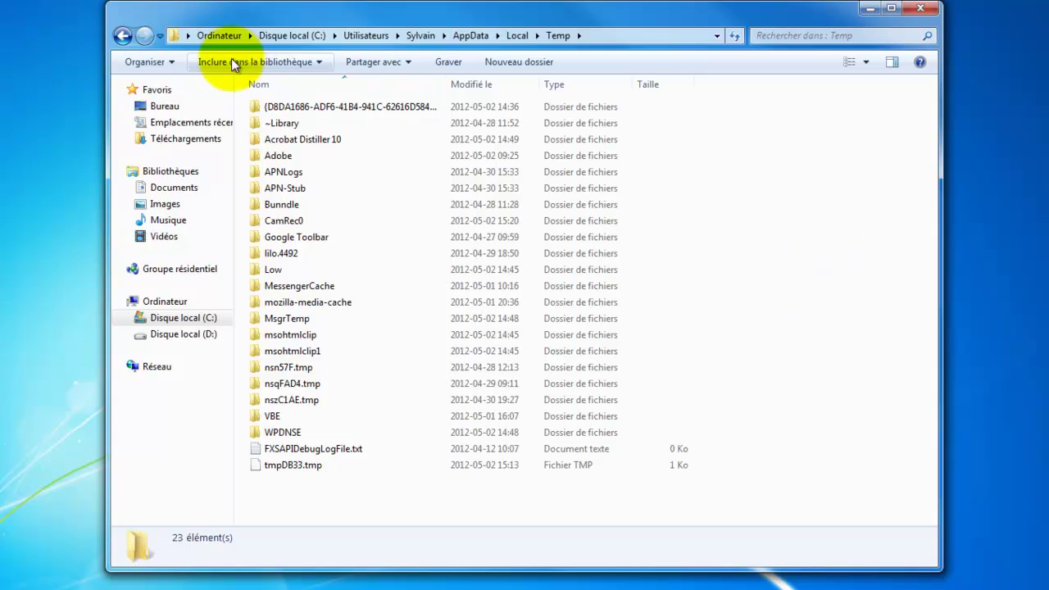
Return to the Local folder, check the Temp folder's size in its properties, and close the windows.
click(123, 36)
scroll(352, 463, down, 2)
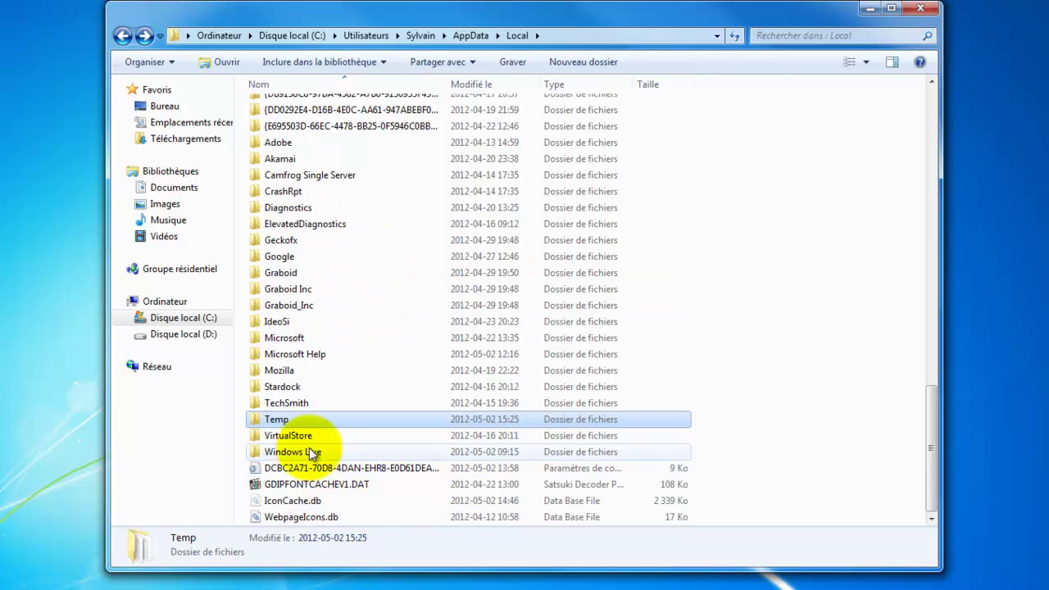
right_click(267, 420)
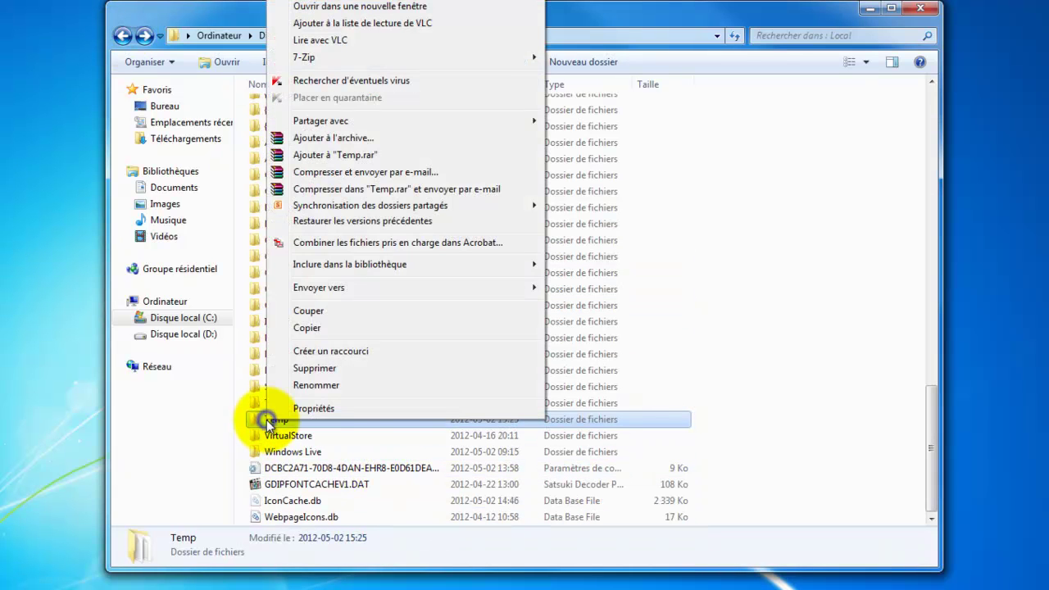
click(342, 409)
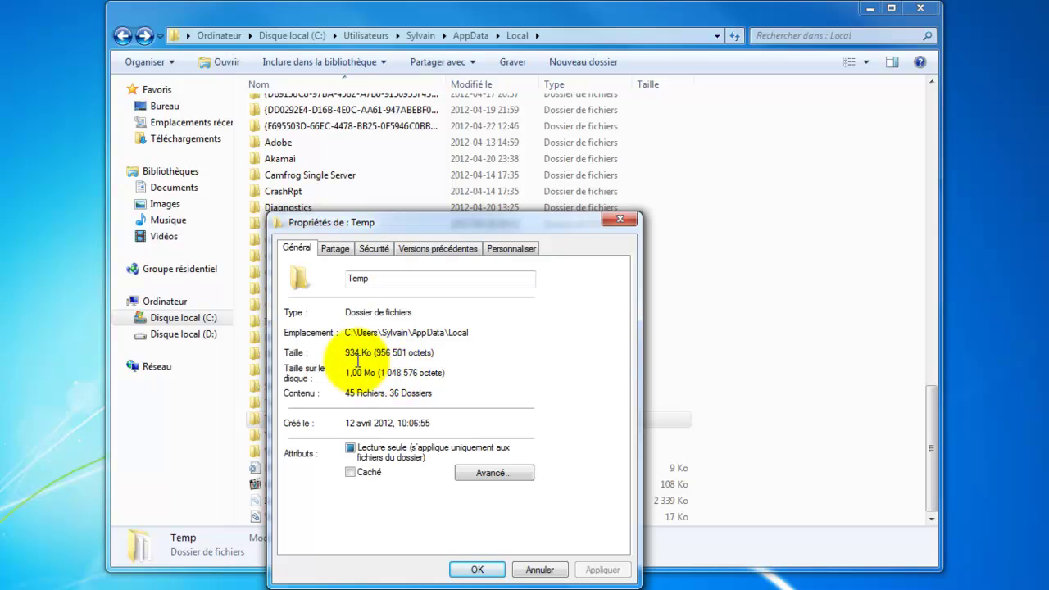
drag(349, 352, 369, 352)
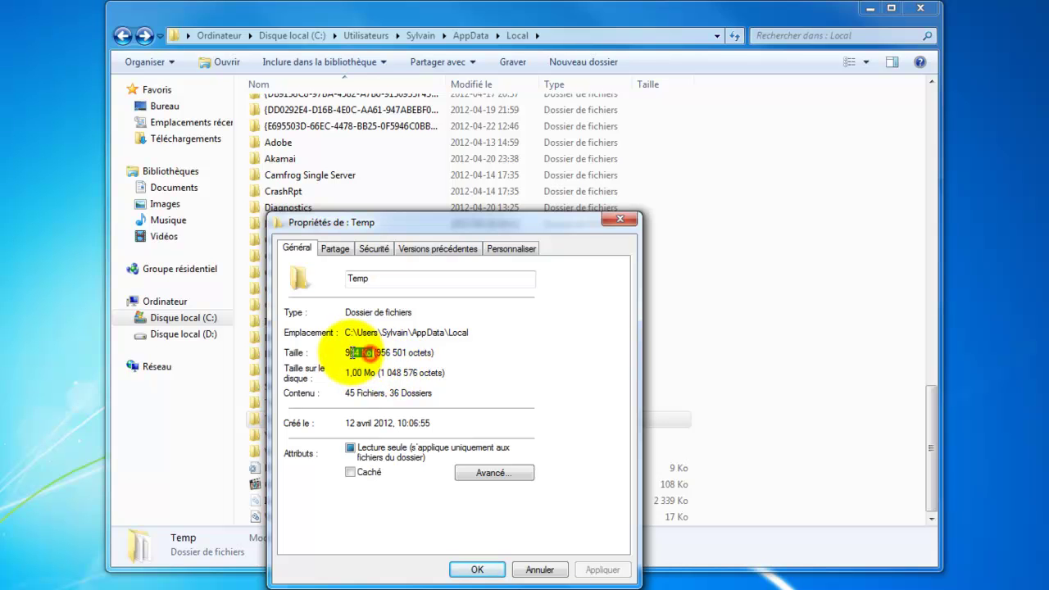
click(621, 218)
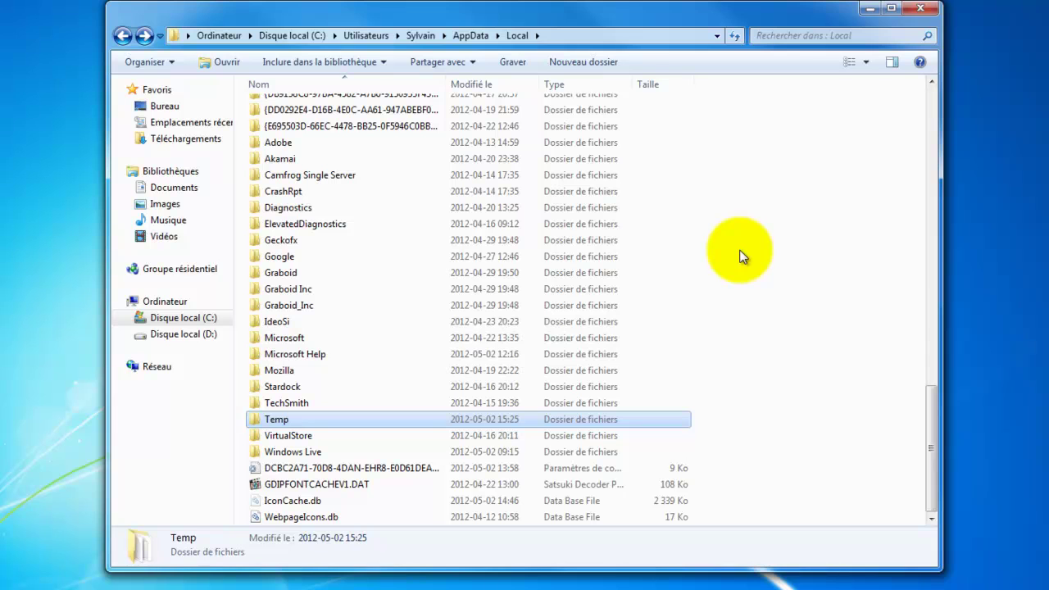
click(931, 10)
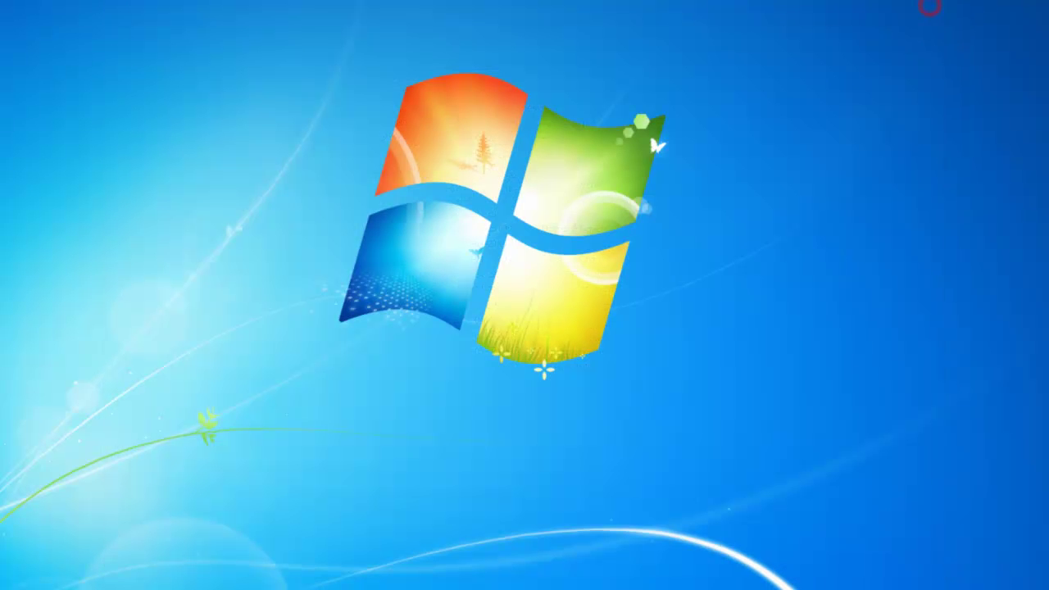